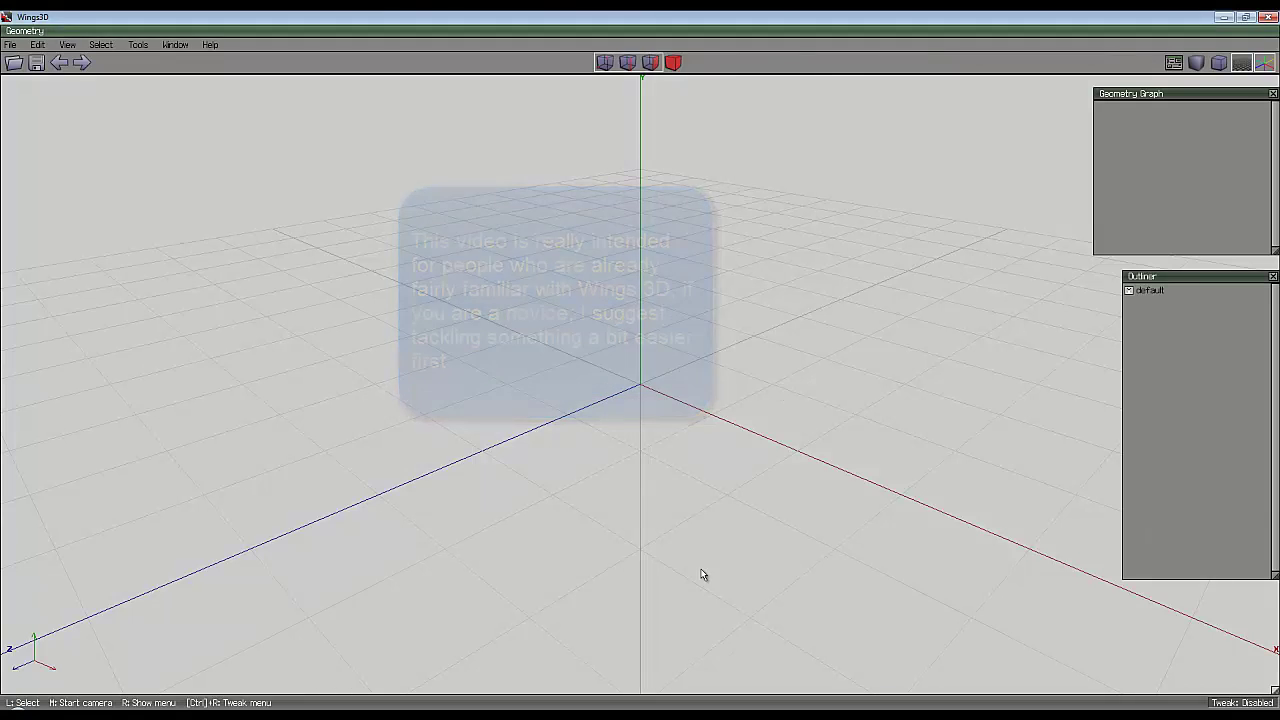
- Create Torus1 from the primitives menu with 16 sections and 12 slices
{"action": "right_click", "coordinate": [553, 230]}
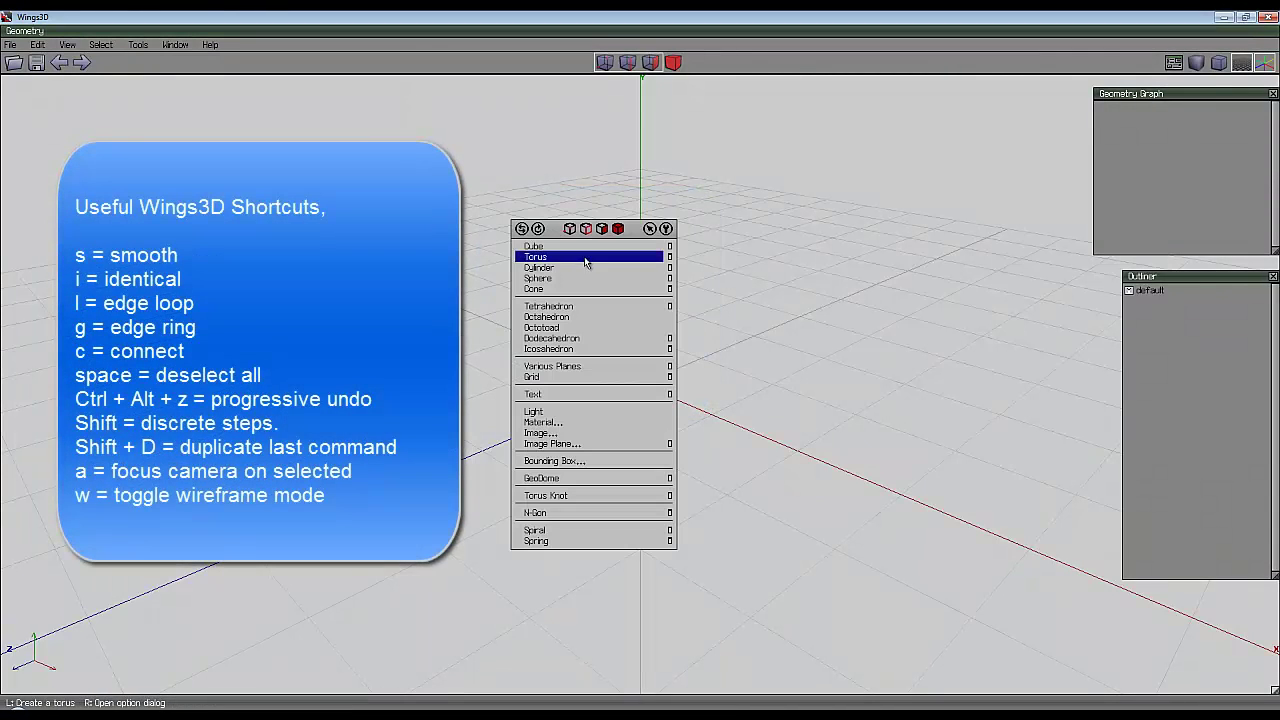
{"action": "left_click", "coordinate": [669, 257]}
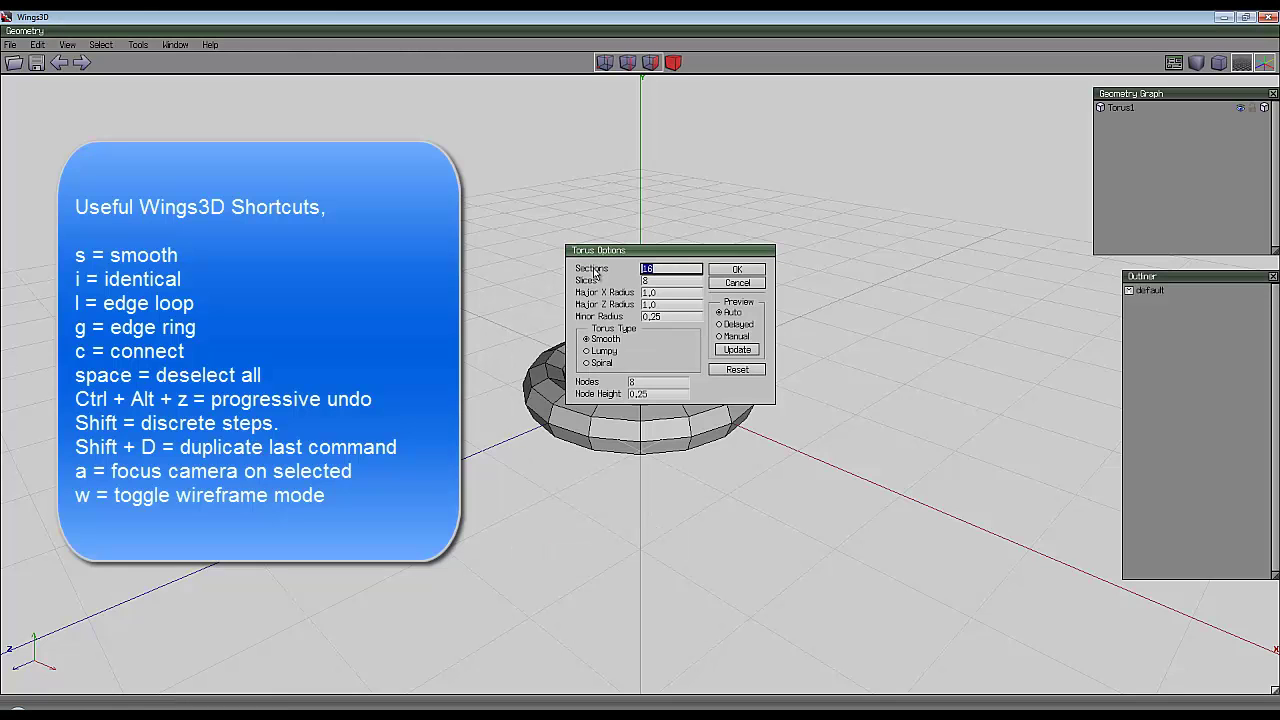
{"action": "key", "text": "Tab"}
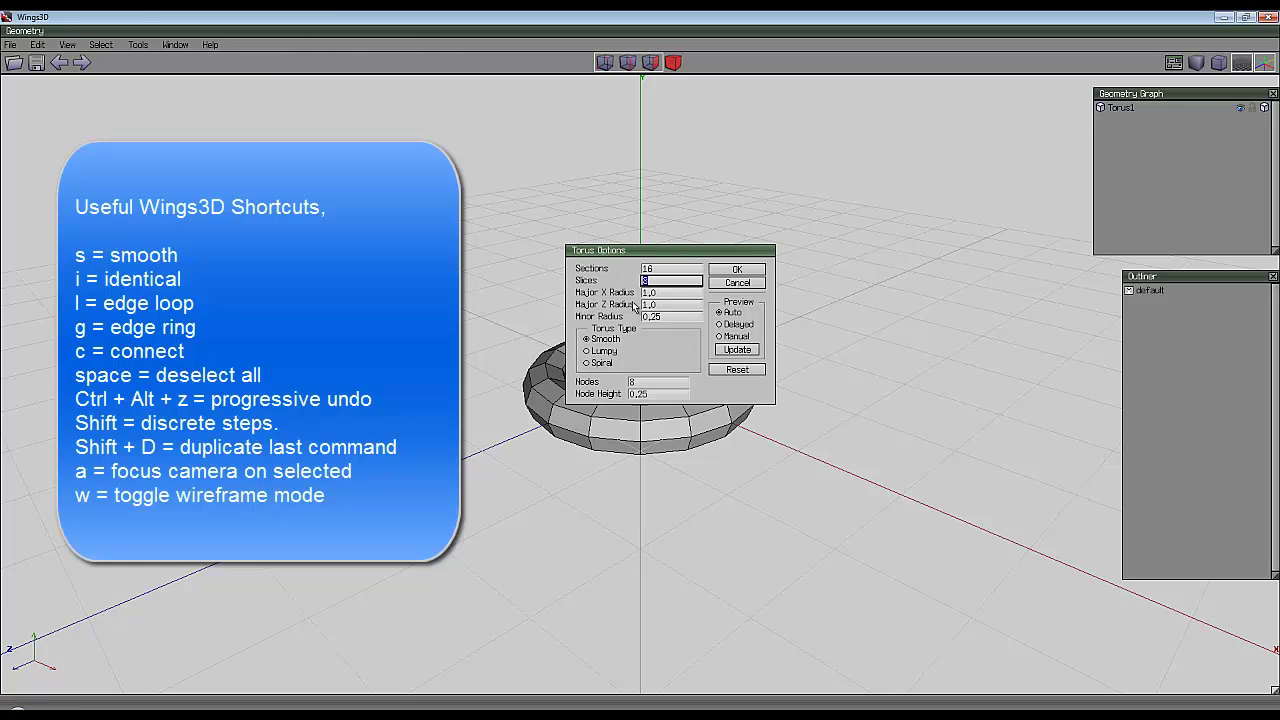
{"action": "type", "text": "12"}
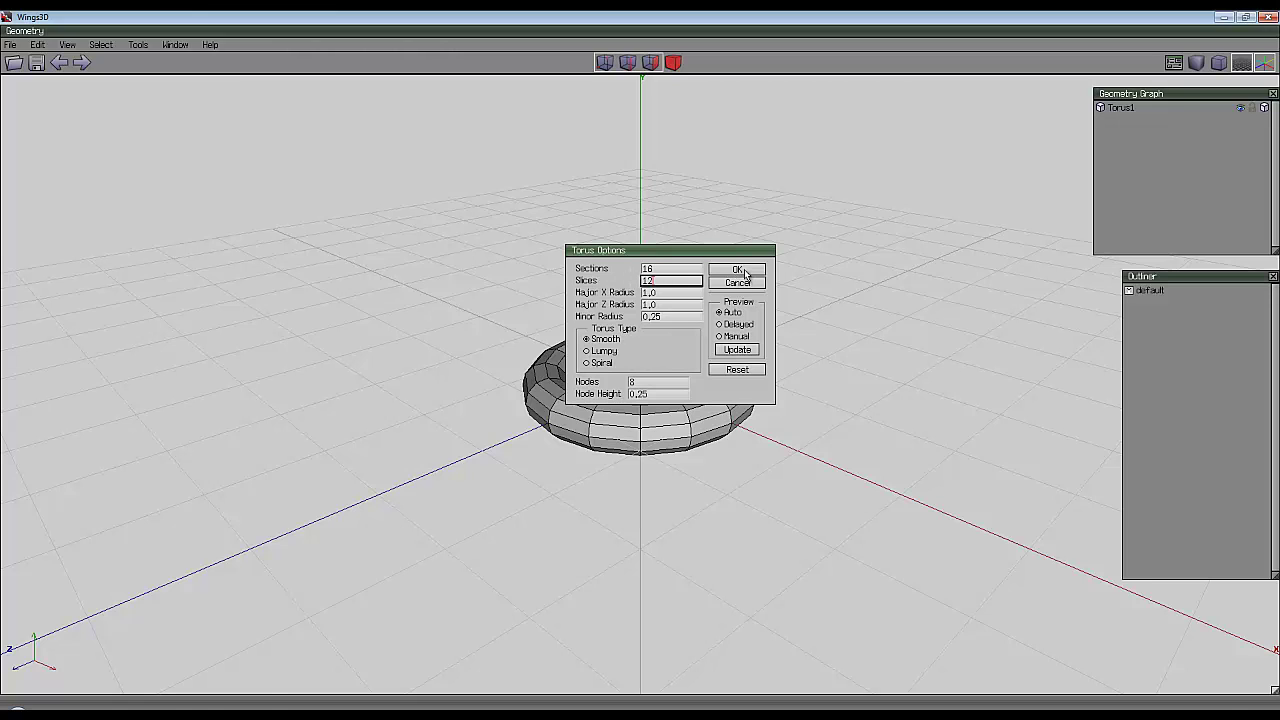
{"action": "left_click", "coordinate": [744, 272]}
- Inset every face of the torus, then smooth-subdivide the mesh
{"action": "middle_click_drag", "start_coordinate": [744, 270], "coordinate": [745, 276]}
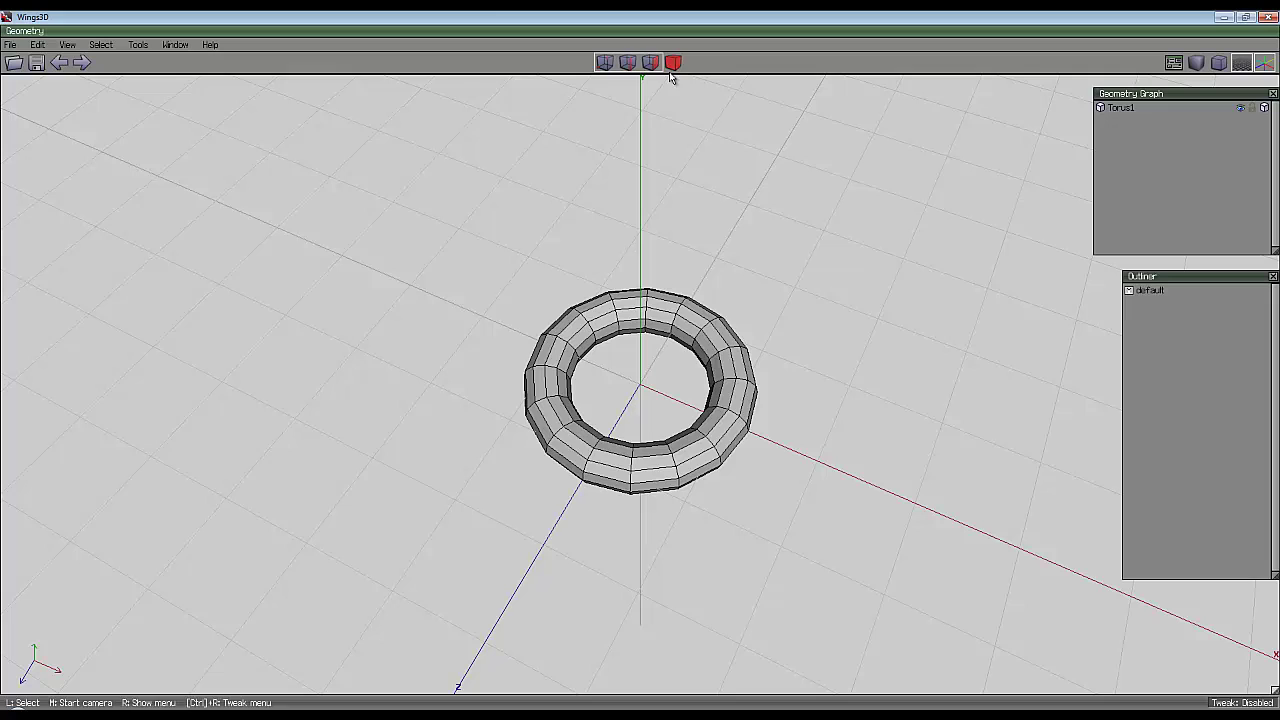
{"action": "left_click", "coordinate": [660, 300]}
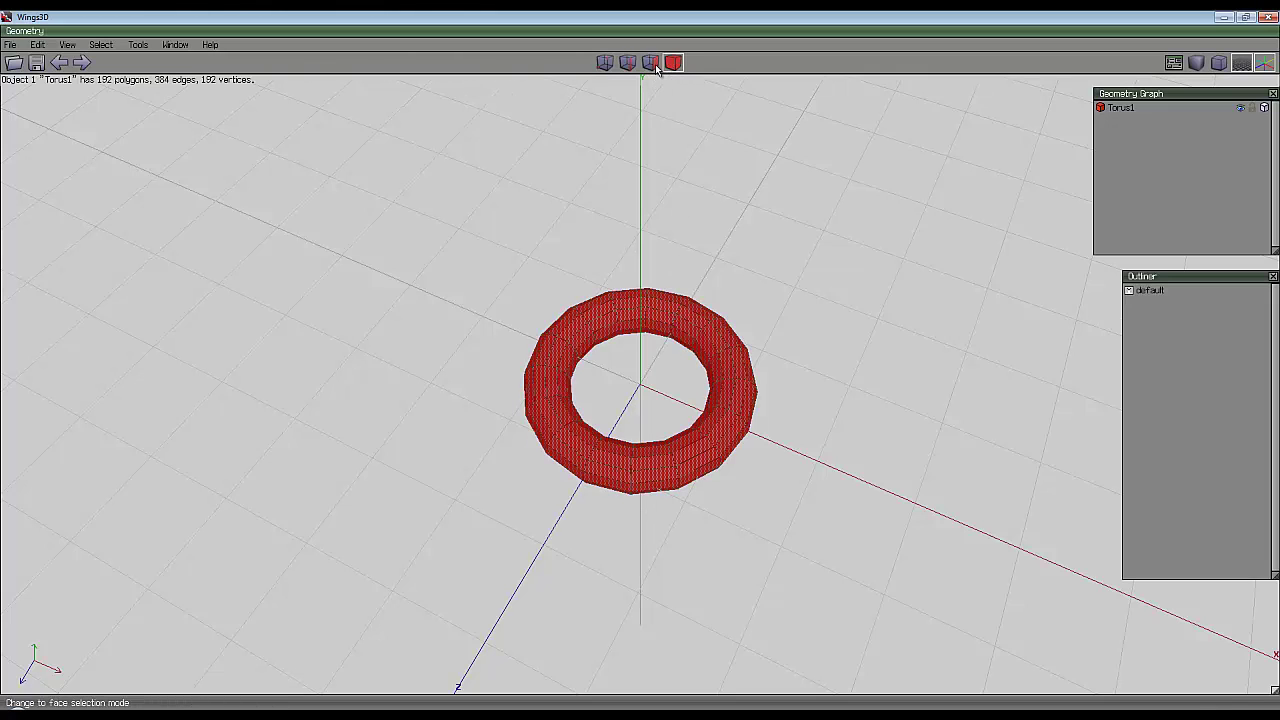
{"action": "left_click", "coordinate": [657, 66]}
{"action": "right_click", "coordinate": [632, 197]}
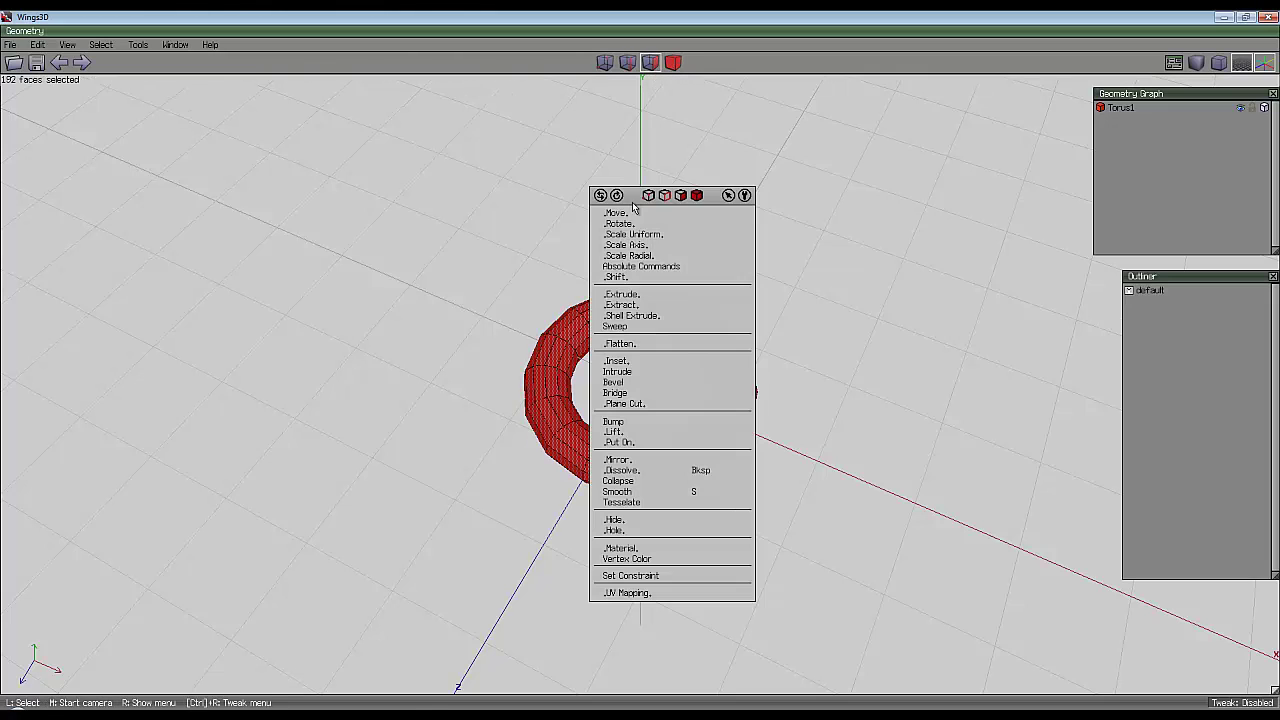
{"action": "left_click", "coordinate": [636, 367]}
{"action": "left_click", "coordinate": [675, 277]}
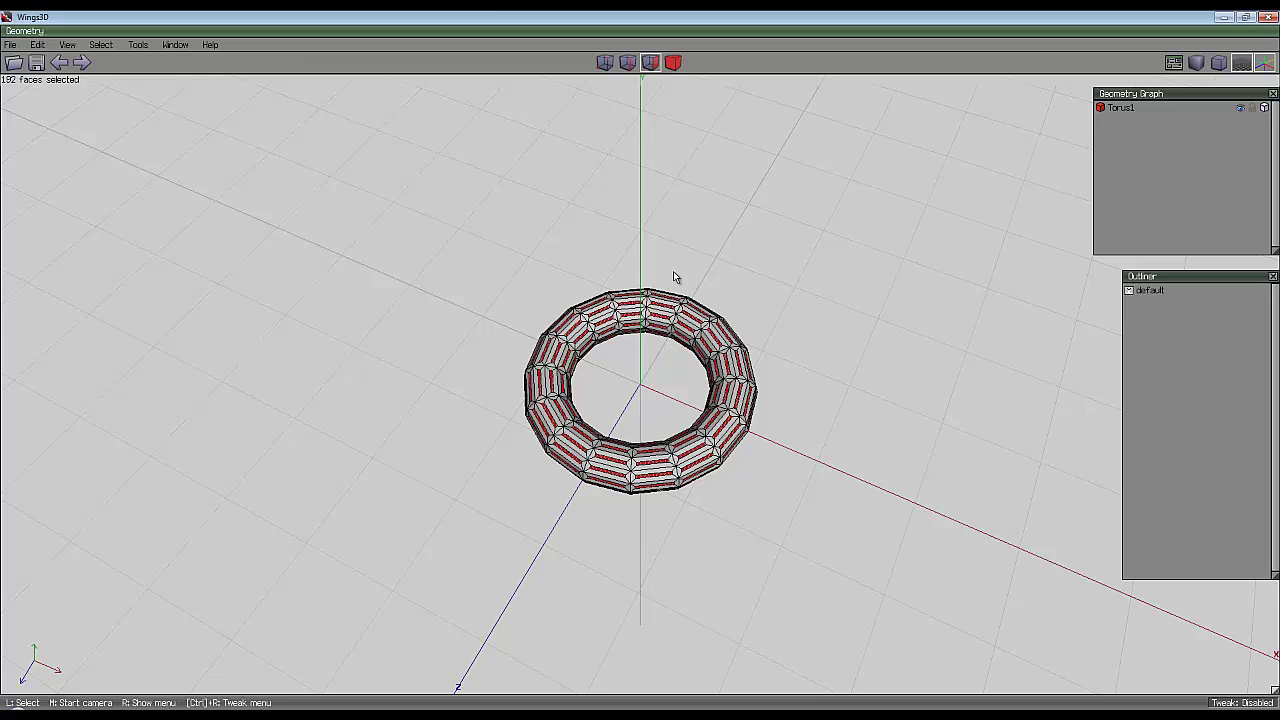
{"action": "right_click", "coordinate": [695, 210]}
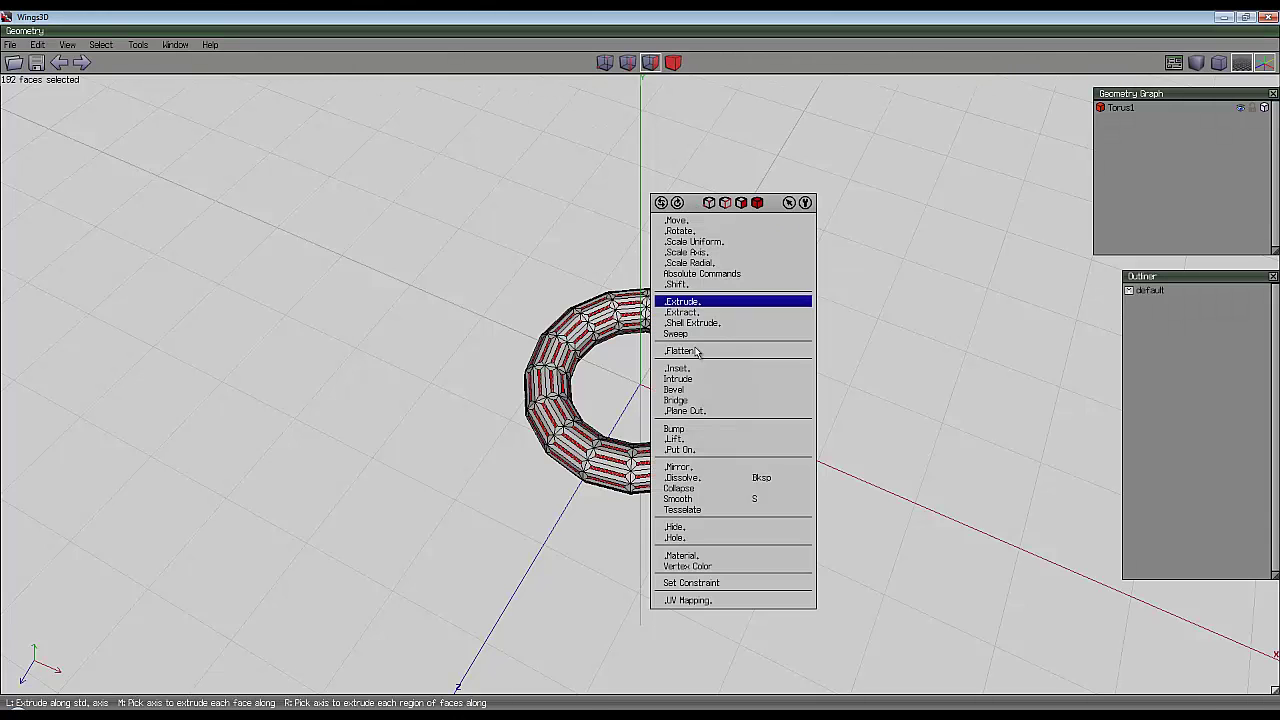
{"action": "left_click", "coordinate": [680, 498]}
- Deselect the previous edges and dissolve the remaining selected edges, leaving diagonal quads
{"action": "key", "text": "e"}
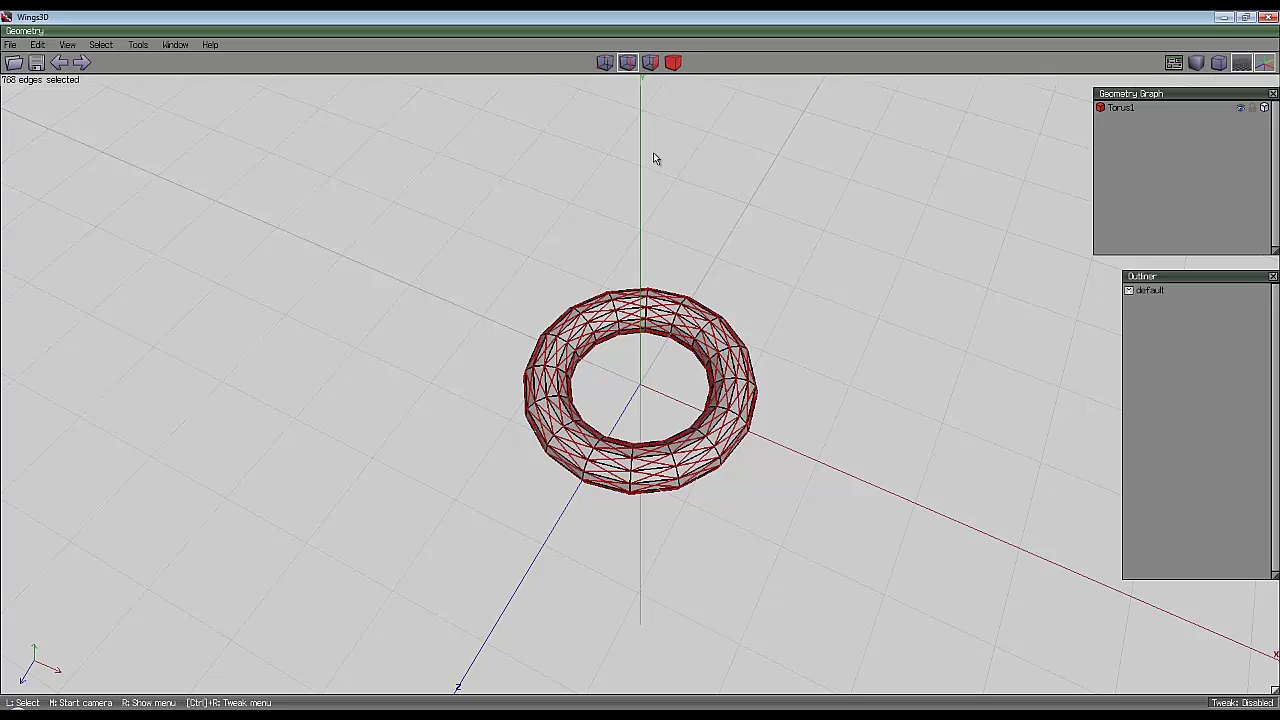
{"action": "left_click", "coordinate": [101, 44]}
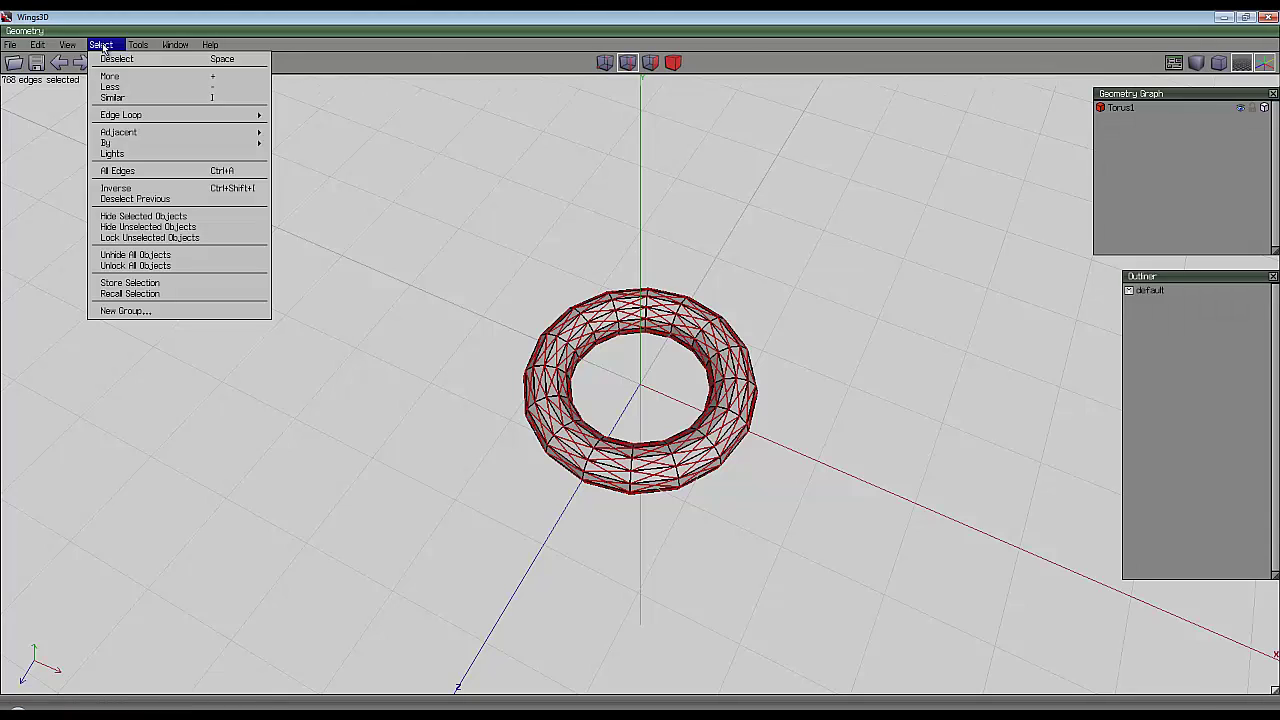
{"action": "left_click", "coordinate": [158, 199]}
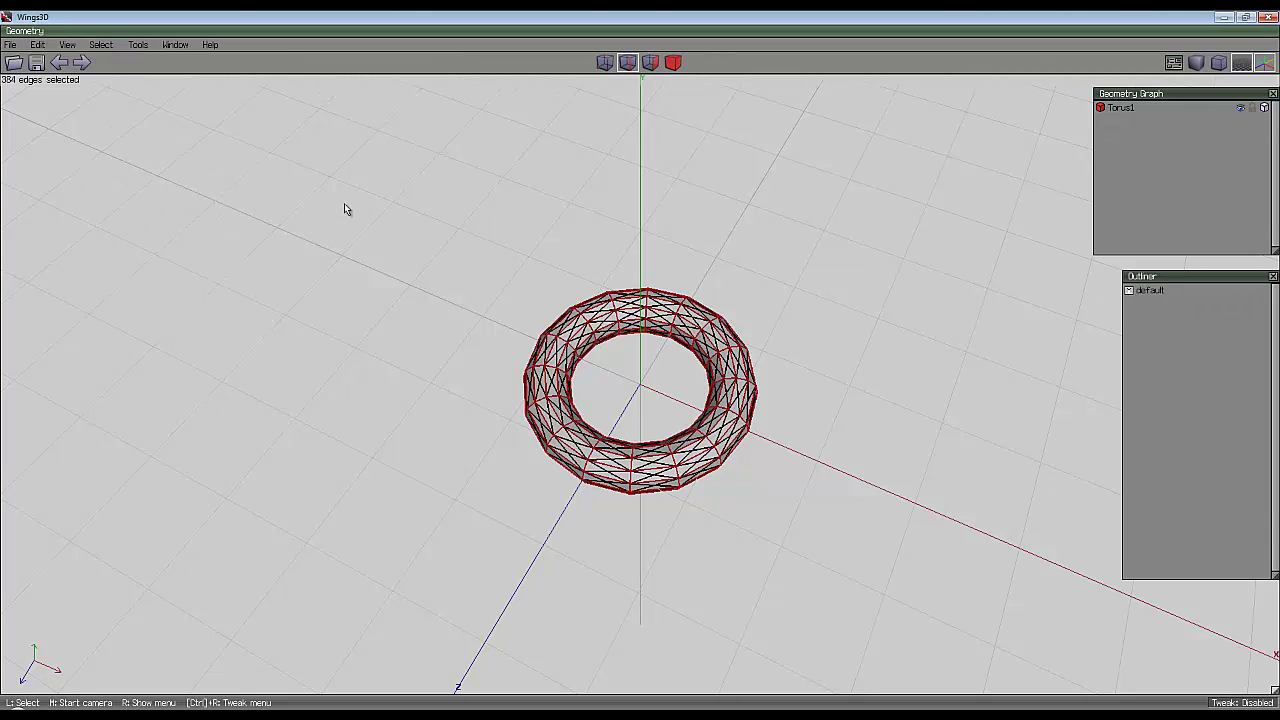
{"action": "key", "text": "space"}
{"action": "scroll", "coordinate": [636, 348], "scroll_direction": "up", "scroll_amount": 3}
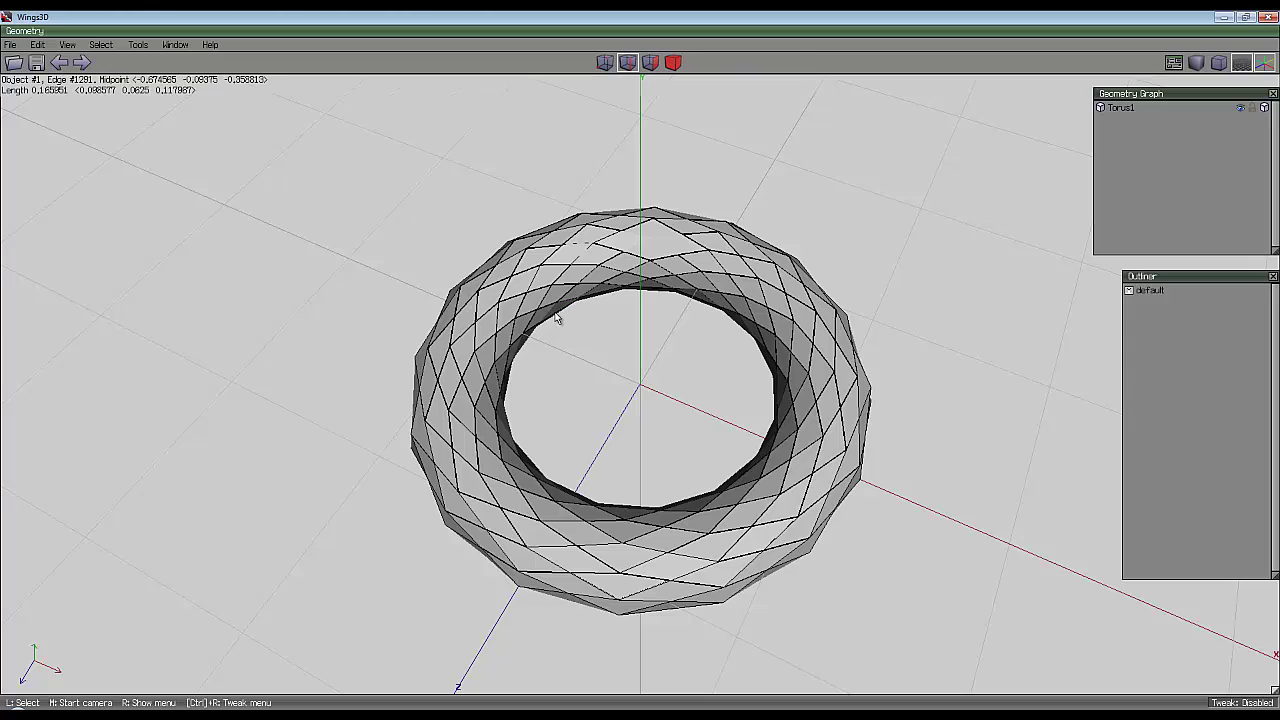
- Select a diagonal edge loop and convert it to its spiralling 96-face band
{"action": "left_click", "coordinate": [585, 255]}
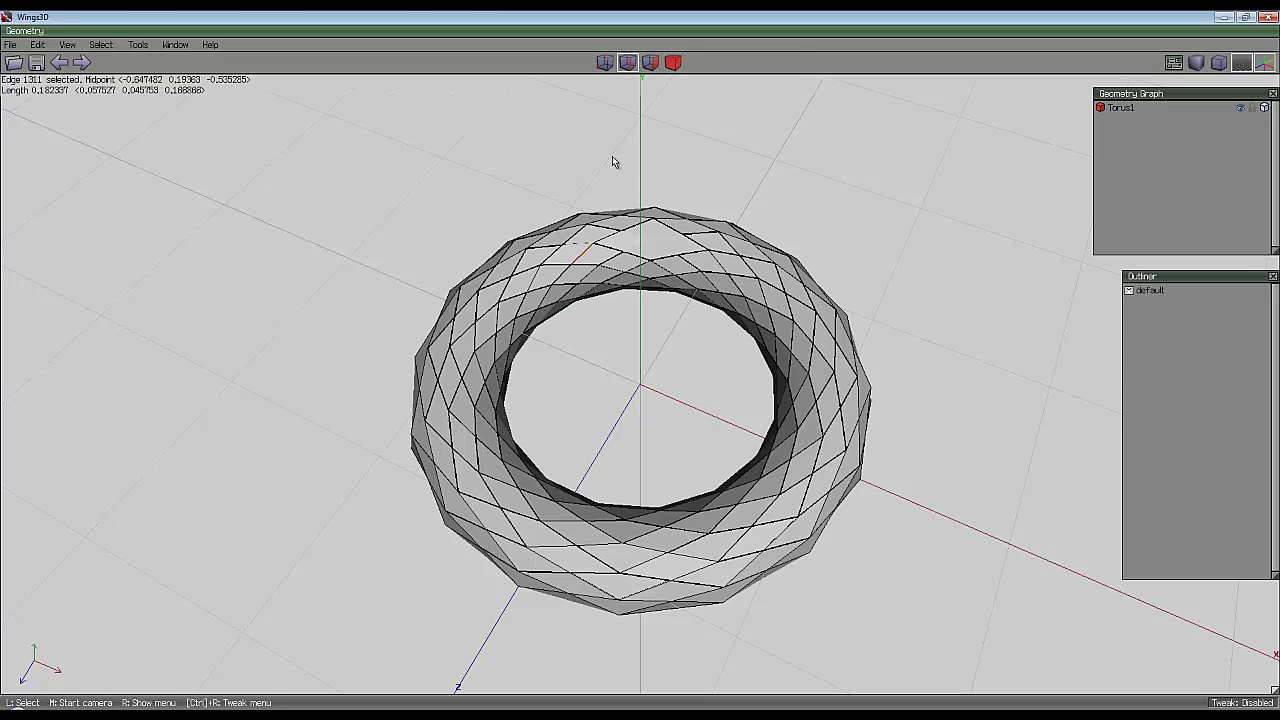
{"action": "key", "text": "l"}
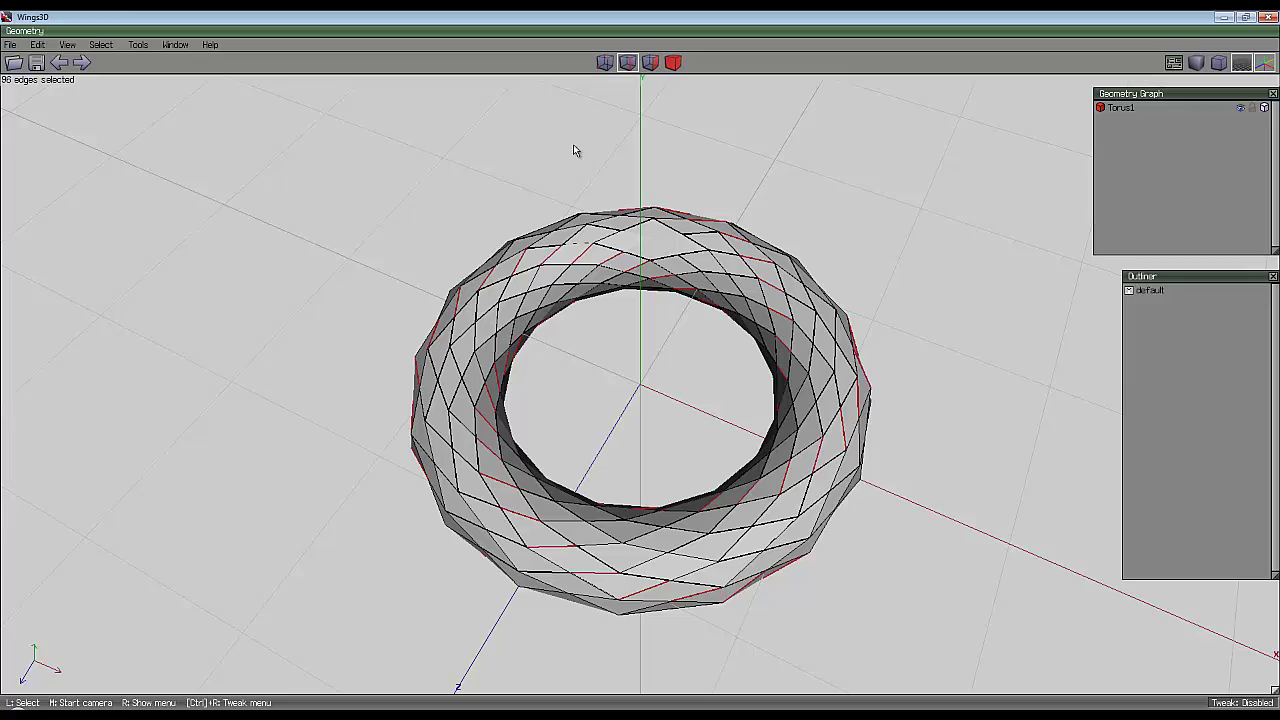
{"action": "left_click", "coordinate": [650, 63]}
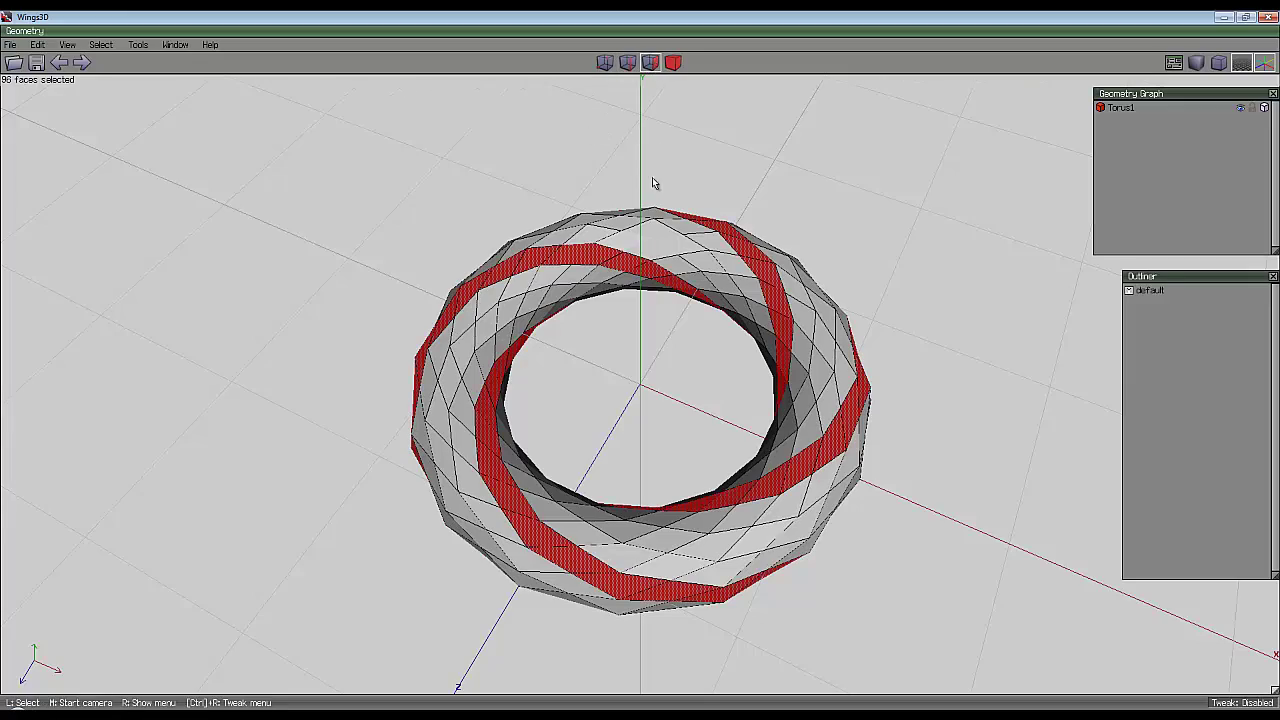
{"action": "middle_click", "coordinate": [759, 201]}
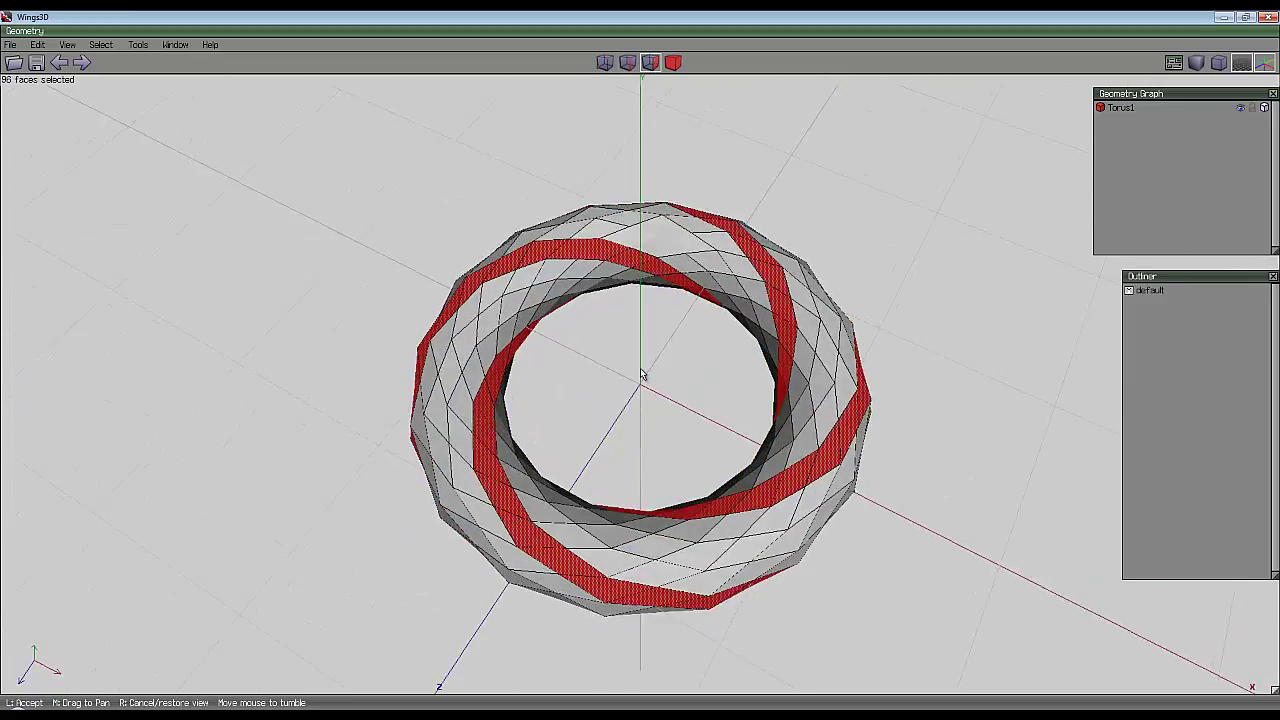
{"action": "left_click", "coordinate": [643, 373]}
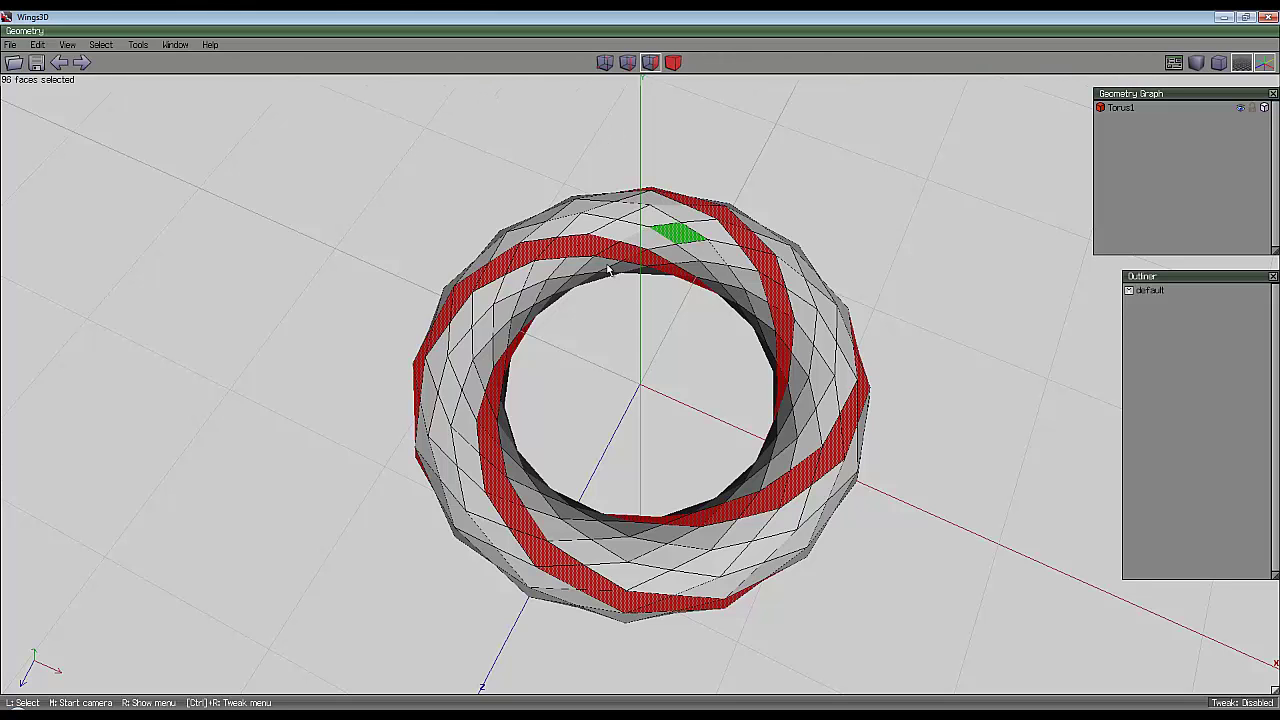
{"action": "scroll", "coordinate": [643, 205], "scroll_direction": "down", "scroll_amount": 3}
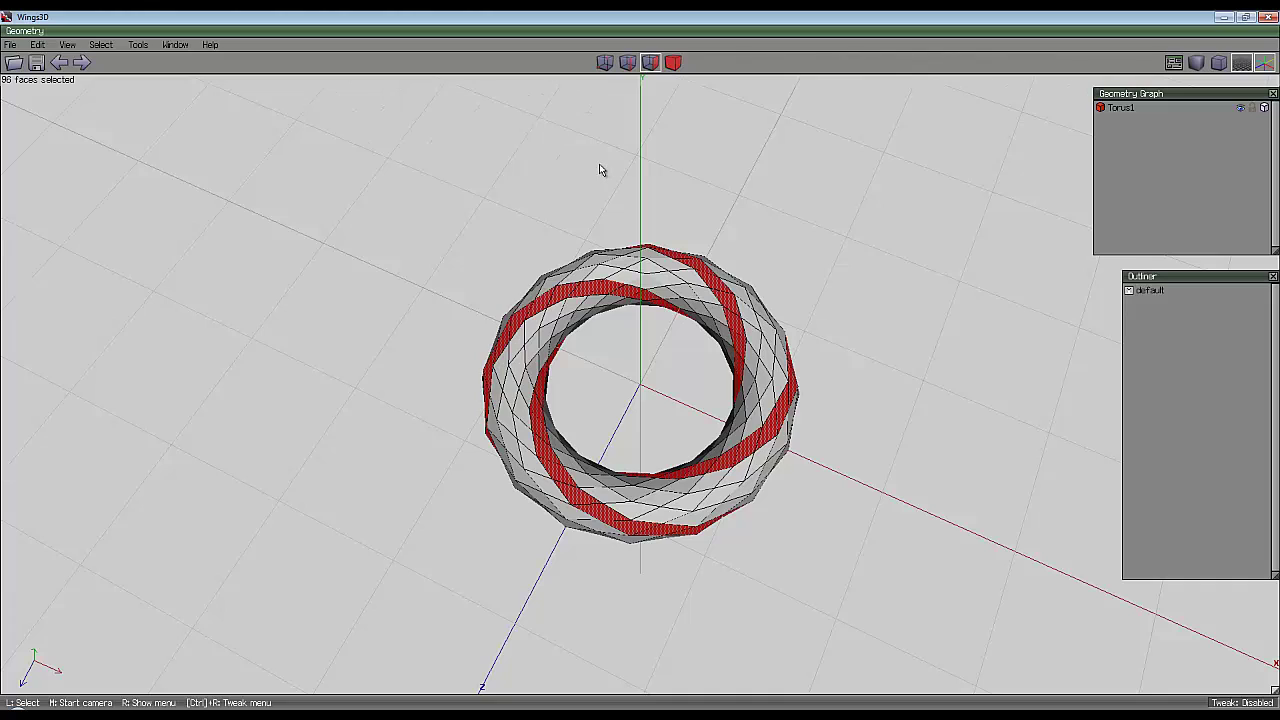
- Shell-extrude the face band along its normal twice, creating Torus1_extract2 and Torus1_extract3
{"action": "right_click", "coordinate": [616, 177]}
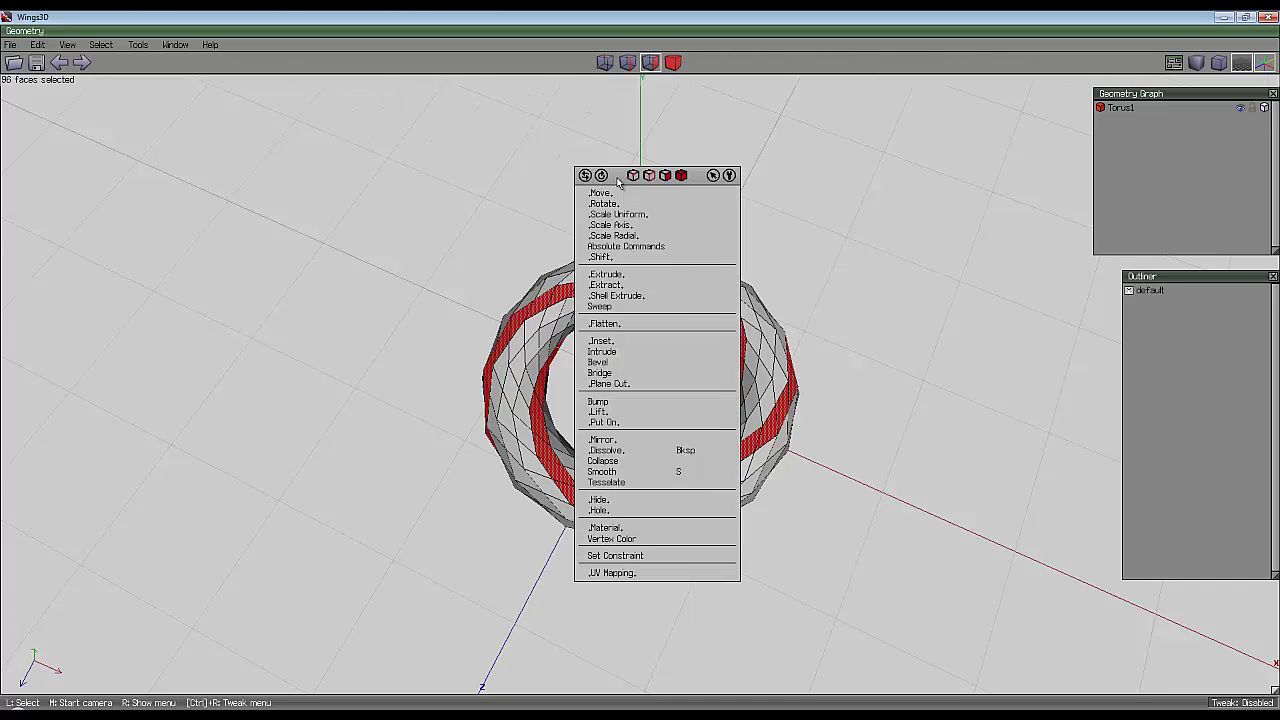
{"action": "left_click", "coordinate": [633, 297]}
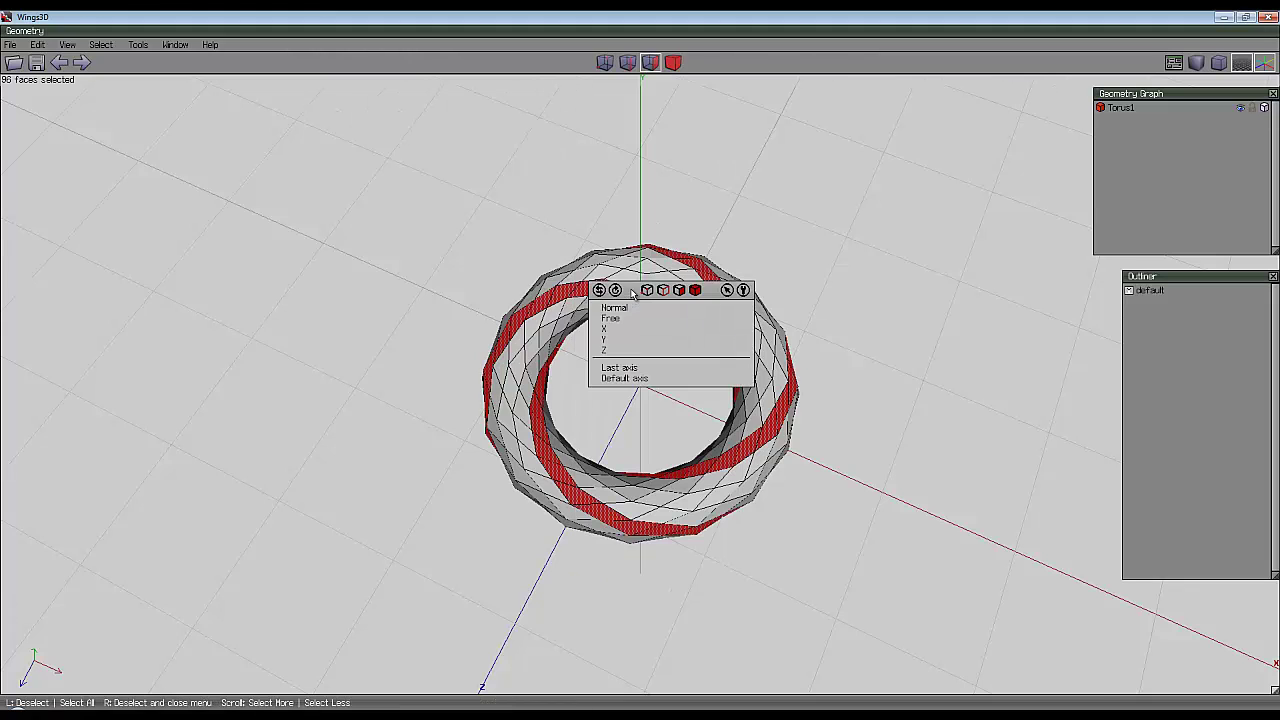
{"action": "left_click", "coordinate": [633, 308]}
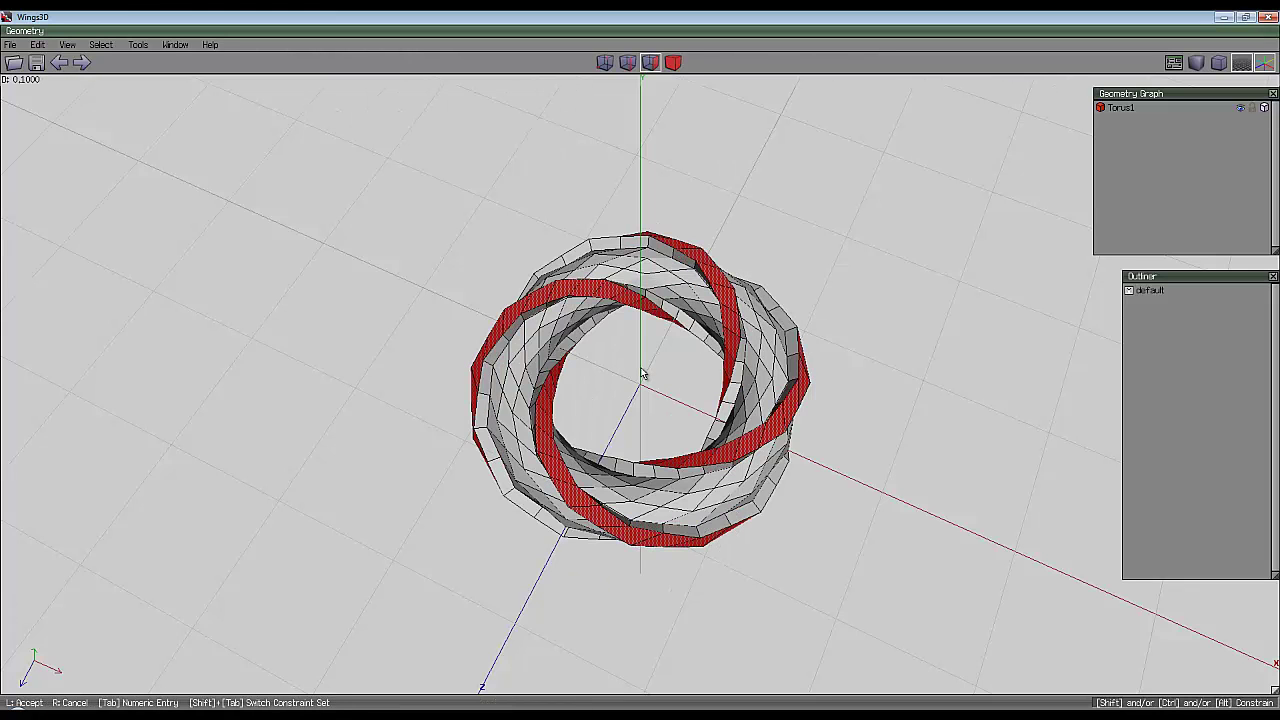
{"action": "left_click", "coordinate": [642, 374]}
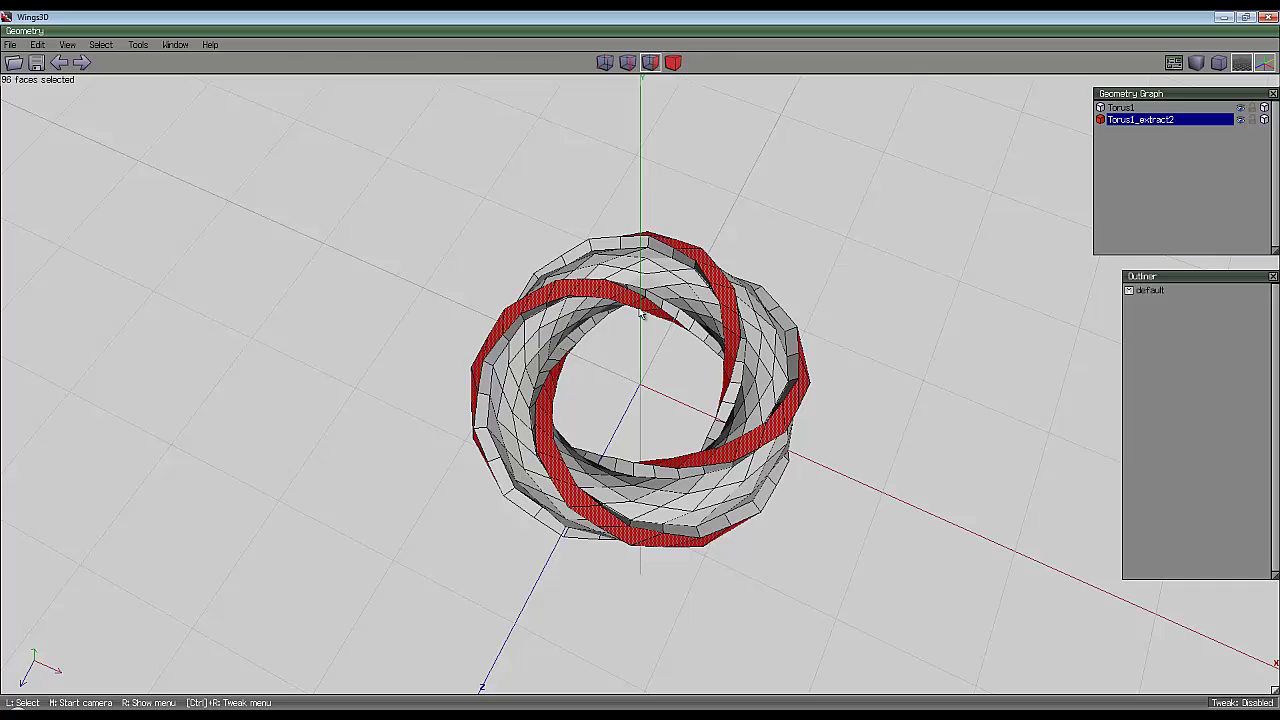
{"action": "right_click", "coordinate": [612, 163]}
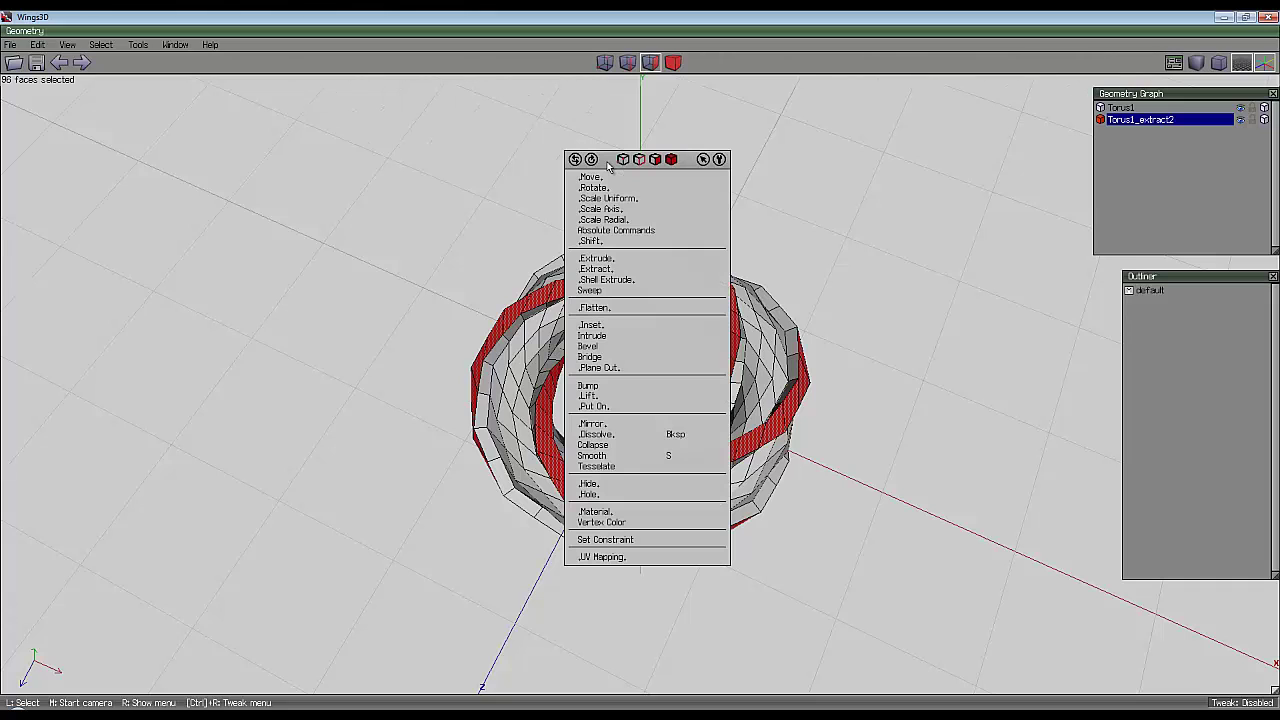
{"action": "left_click", "coordinate": [608, 281]}
{"action": "left_click", "coordinate": [610, 292]}
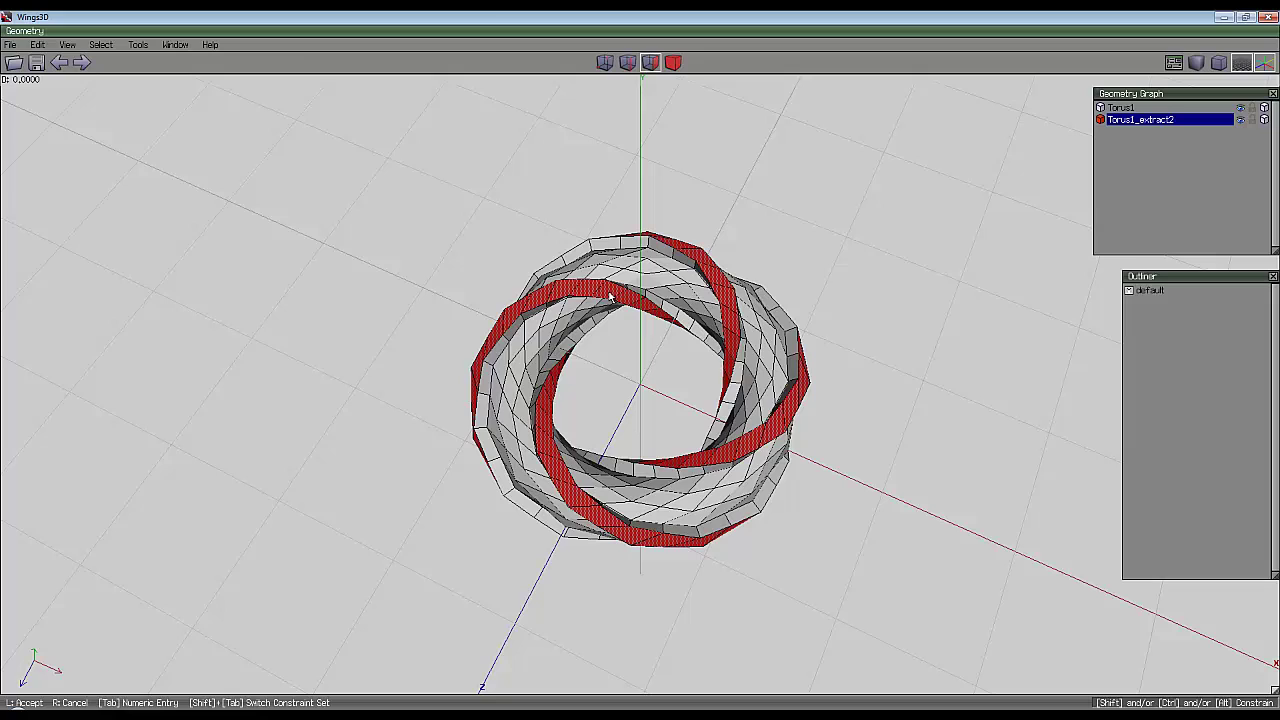
{"action": "left_click", "coordinate": [642, 374]}
- Shell-extrude the face band along its normal once more, creating Torus1_extract4
{"action": "right_click", "coordinate": [597, 170]}
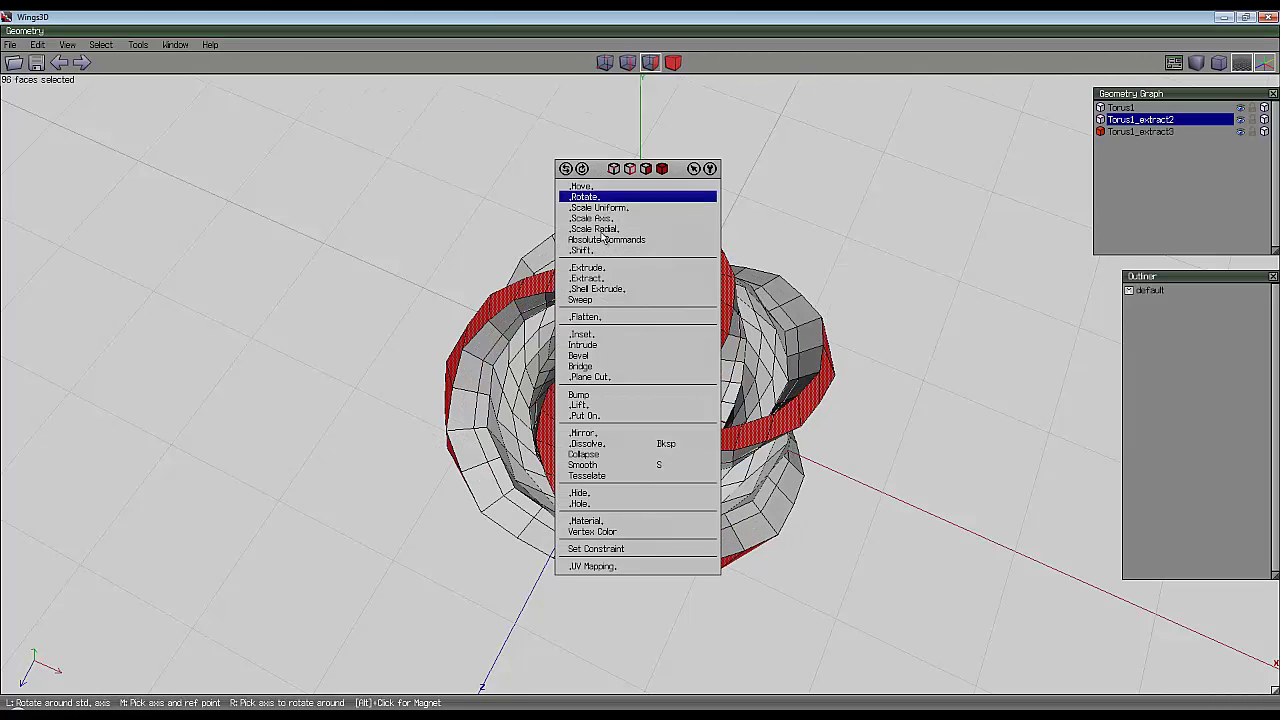
{"action": "left_click", "coordinate": [598, 289]}
{"action": "left_click", "coordinate": [605, 297]}
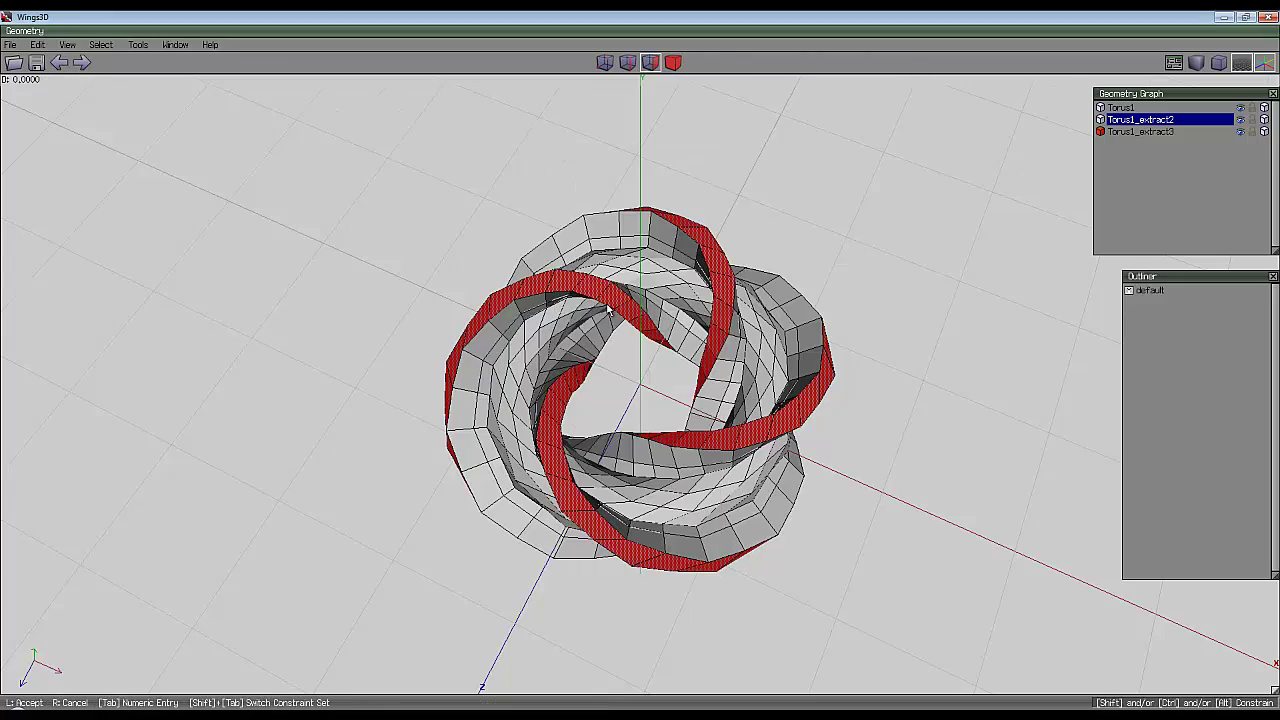
{"action": "left_click", "coordinate": [642, 374]}
{"action": "middle_click", "coordinate": [642, 374]}
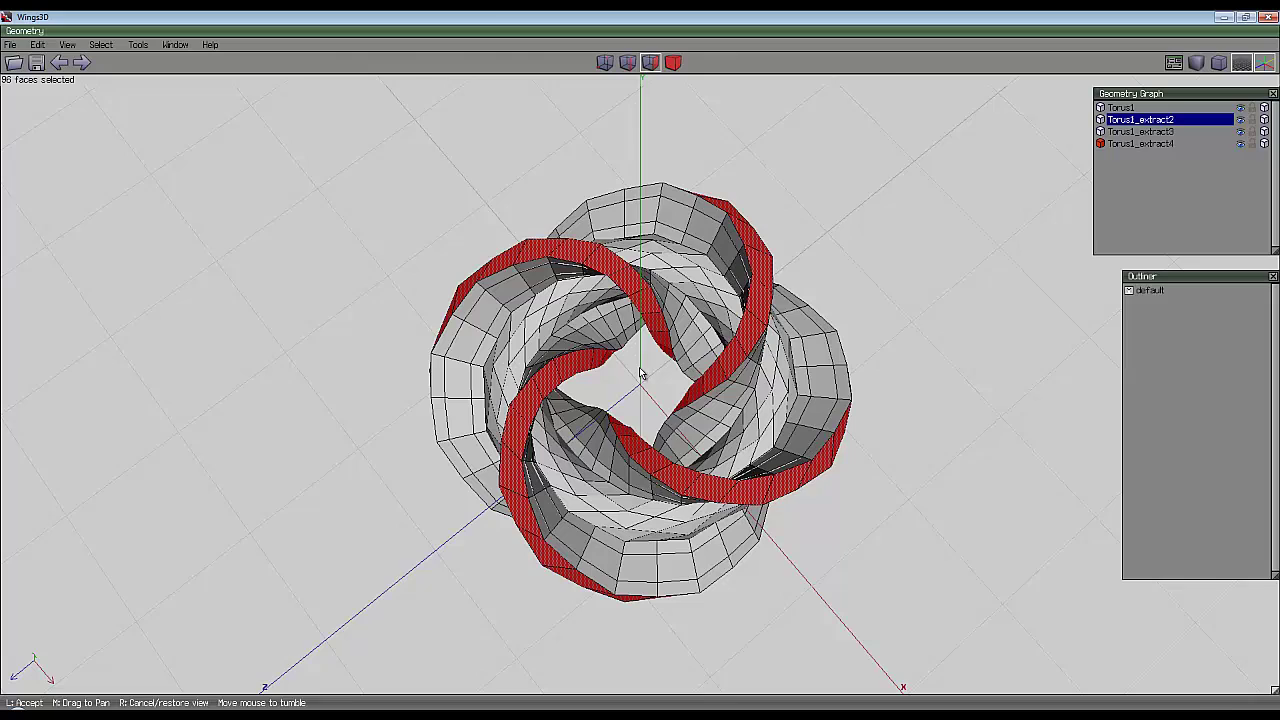
- Select a second edge loop on Torus1 and convert it to its face band
{"action": "left_click", "coordinate": [642, 374]}
{"action": "key", "text": "space"}
{"action": "left_click", "coordinate": [627, 62]}
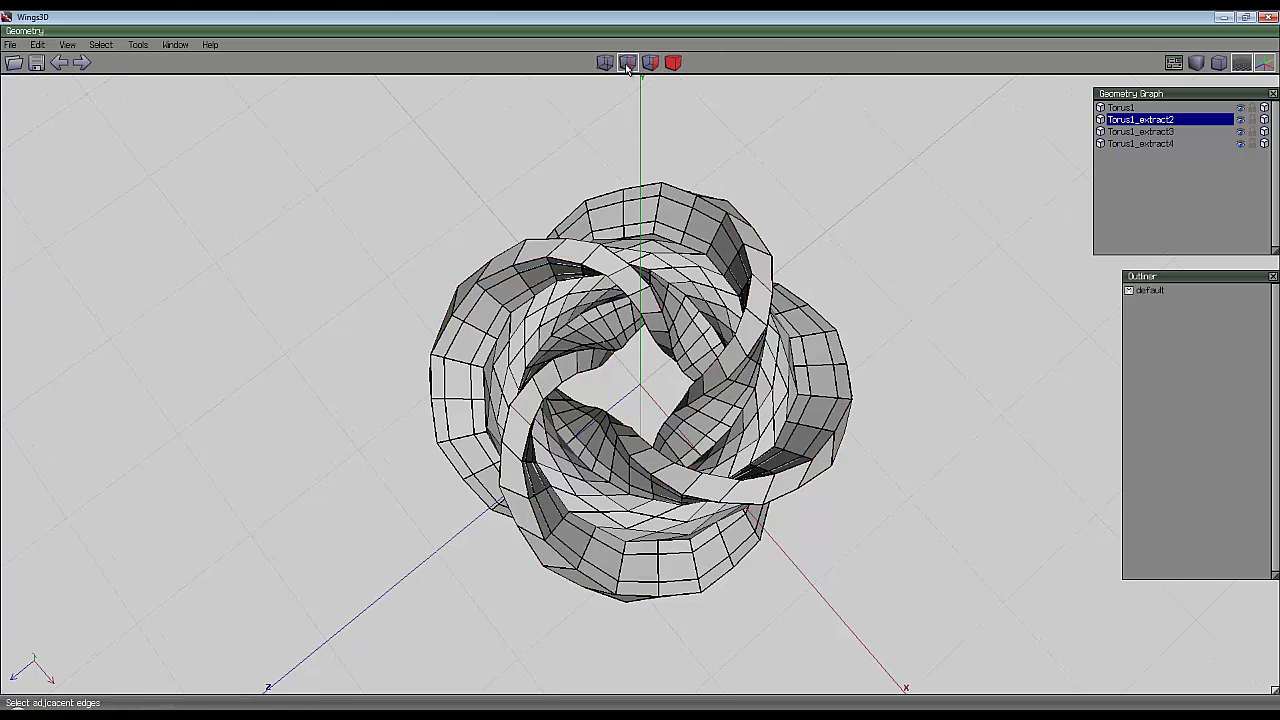
{"action": "left_click", "coordinate": [703, 280]}
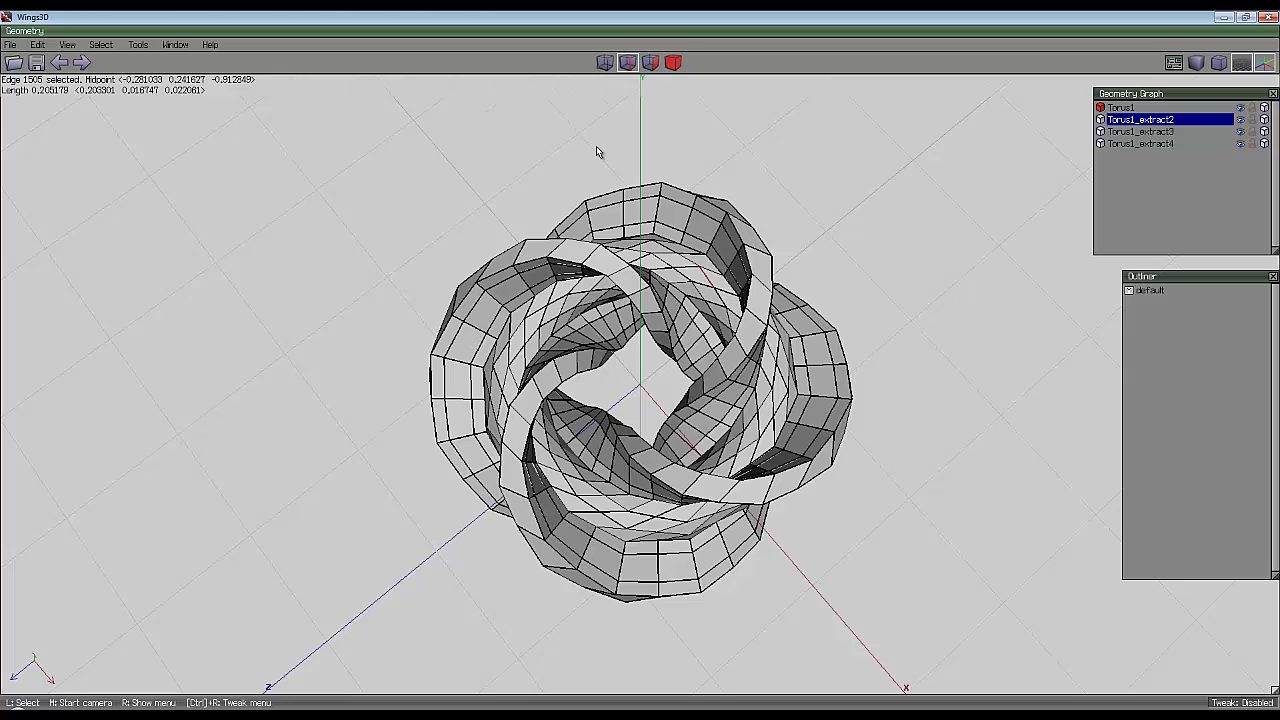
{"action": "key", "text": "l"}
{"action": "left_click", "coordinate": [650, 62]}
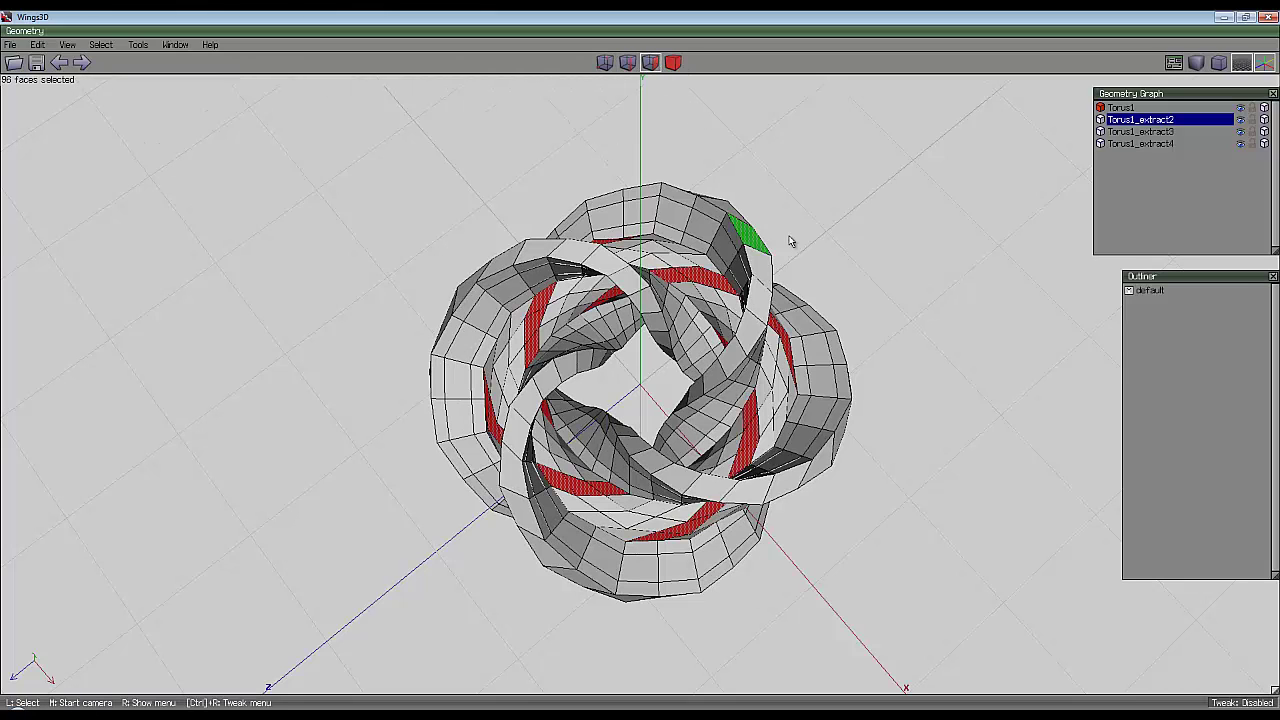
- Shell-extrude the band along its normal twice, adding Torus1_extract5 and Torus1_extract6
{"action": "right_click", "coordinate": [748, 162]}
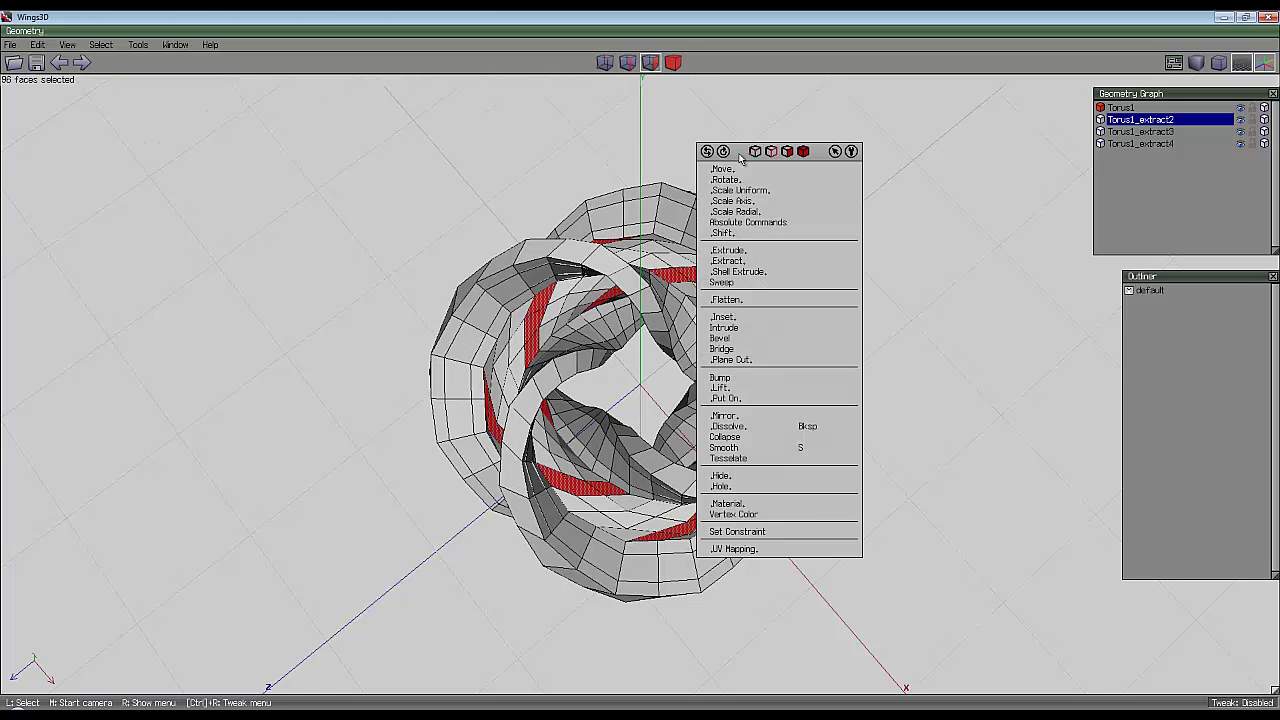
{"action": "left_click", "coordinate": [739, 272]}
{"action": "left_click", "coordinate": [733, 285]}
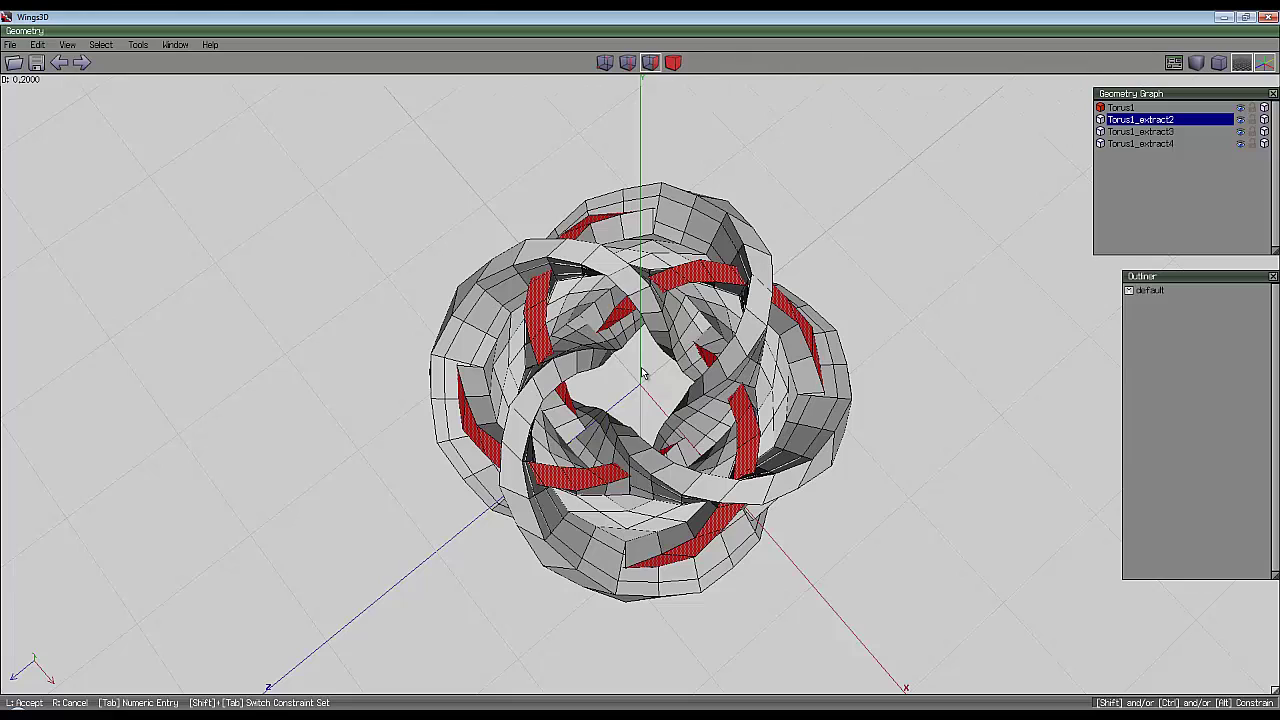
{"action": "left_click", "coordinate": [644, 373]}
{"action": "right_click", "coordinate": [644, 373]}
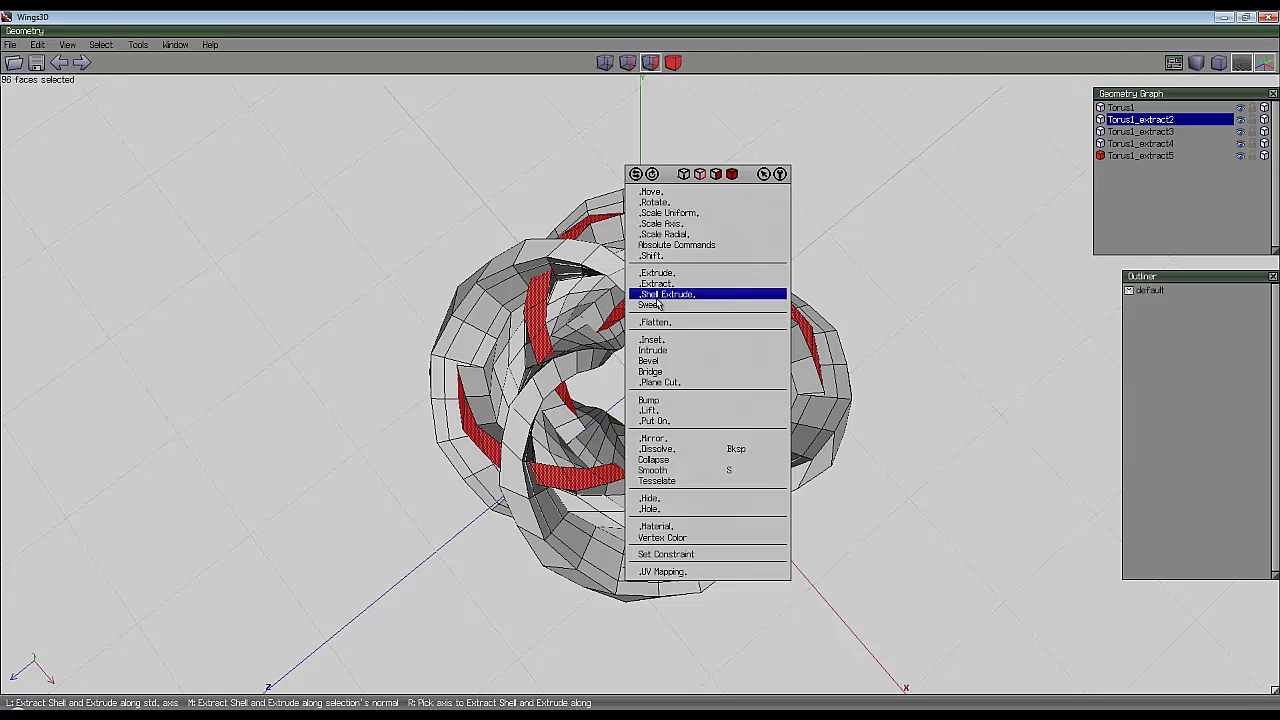
{"action": "left_click", "coordinate": [658, 295]}
{"action": "left_click", "coordinate": [659, 304]}
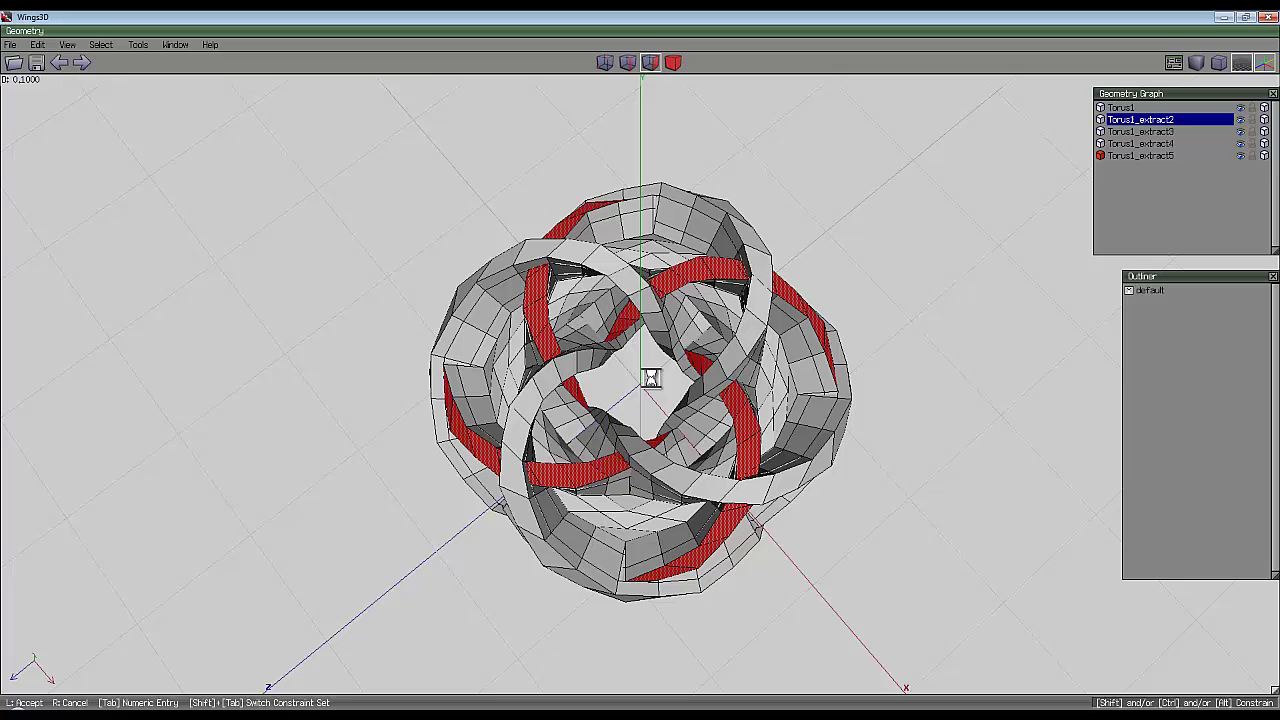
{"action": "left_click", "coordinate": [650, 377]}
- Shell-extrude the band twice more, adding Torus1_extract7 and Torus1_extract8
{"action": "right_click", "coordinate": [614, 163]}
{"action": "left_click", "coordinate": [618, 264]}
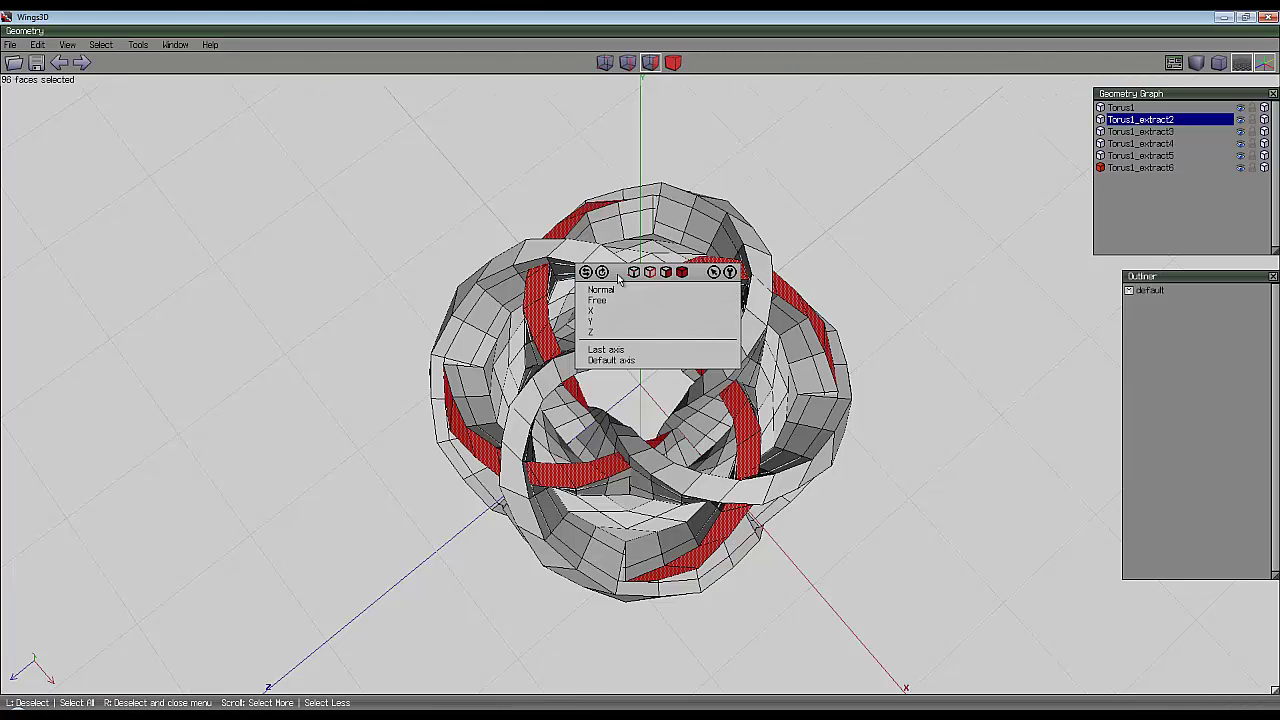
{"action": "left_click", "coordinate": [603, 289]}
{"action": "left_click", "coordinate": [644, 374]}
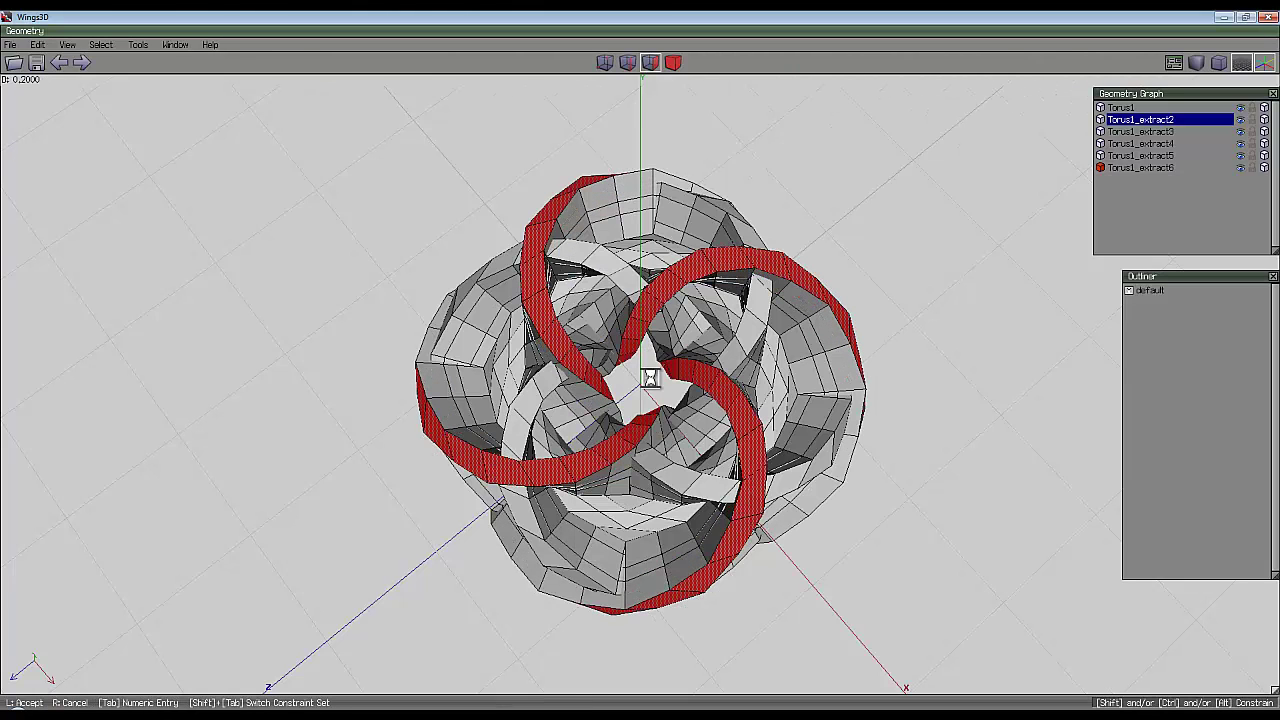
{"action": "right_click", "coordinate": [606, 157]}
{"action": "left_click", "coordinate": [602, 268]}
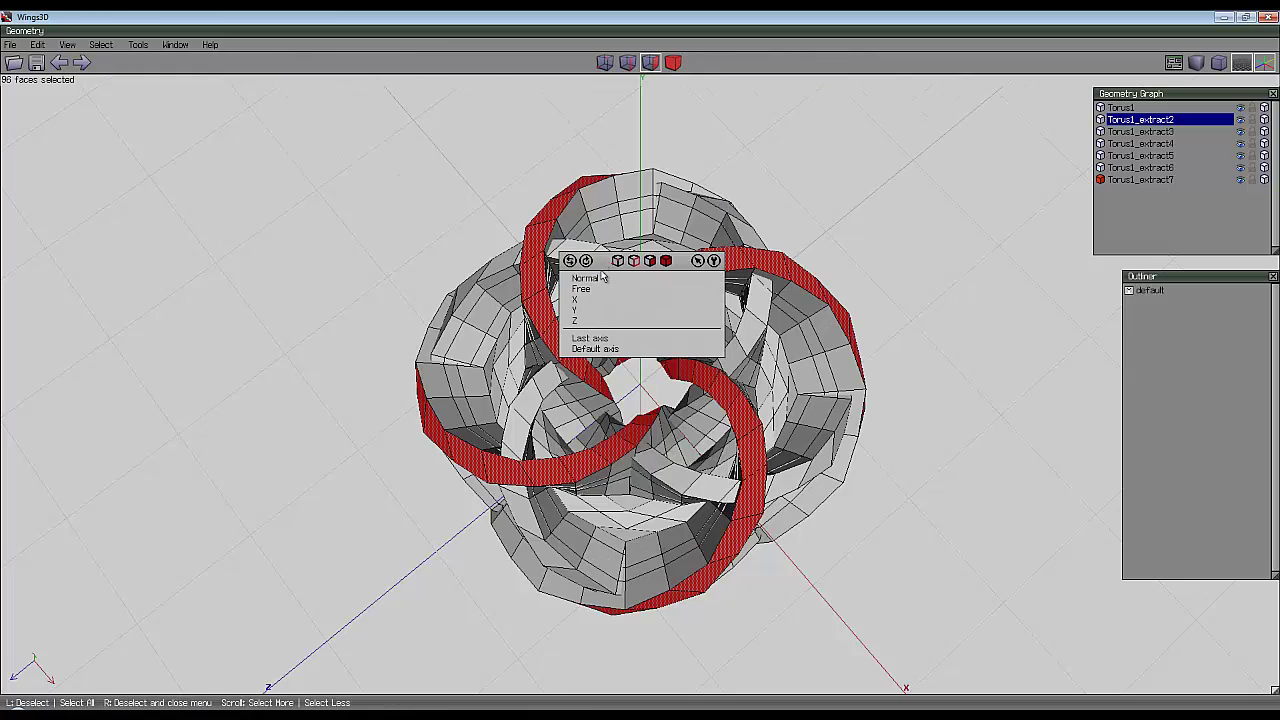
{"action": "left_click", "coordinate": [600, 278]}
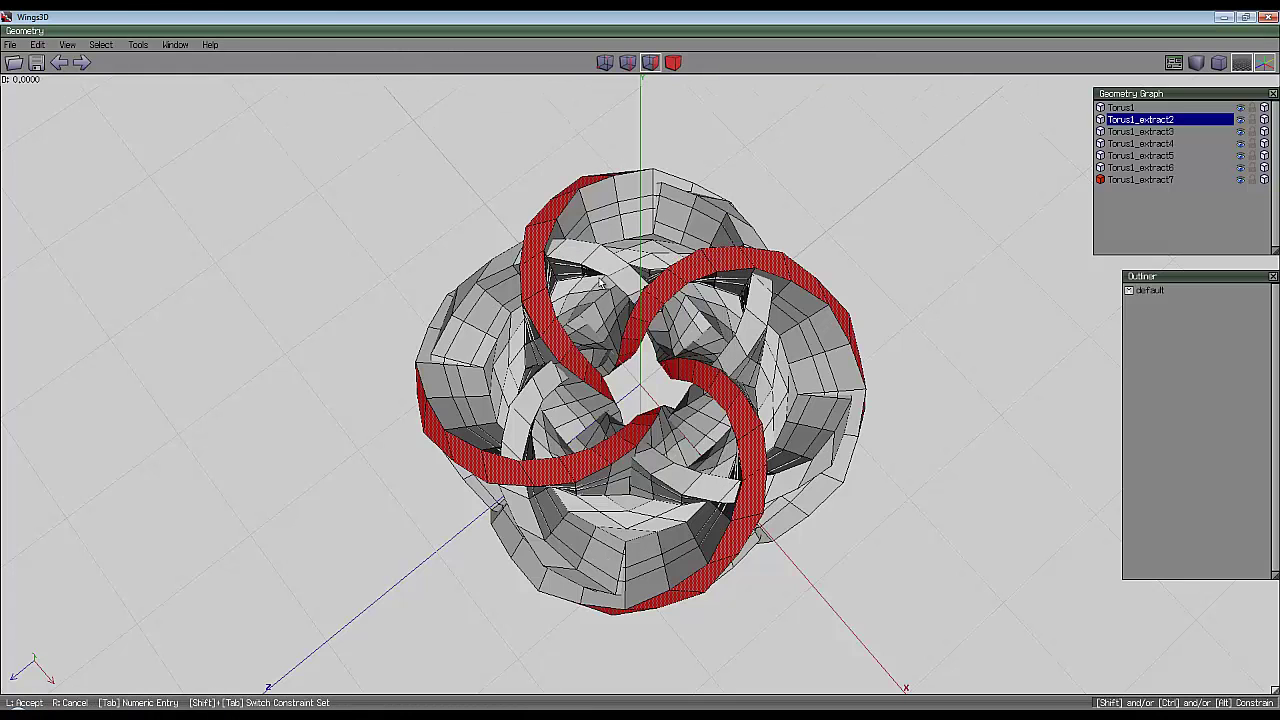
{"action": "left_click", "coordinate": [642, 373]}
{"action": "middle_click", "coordinate": [642, 373]}
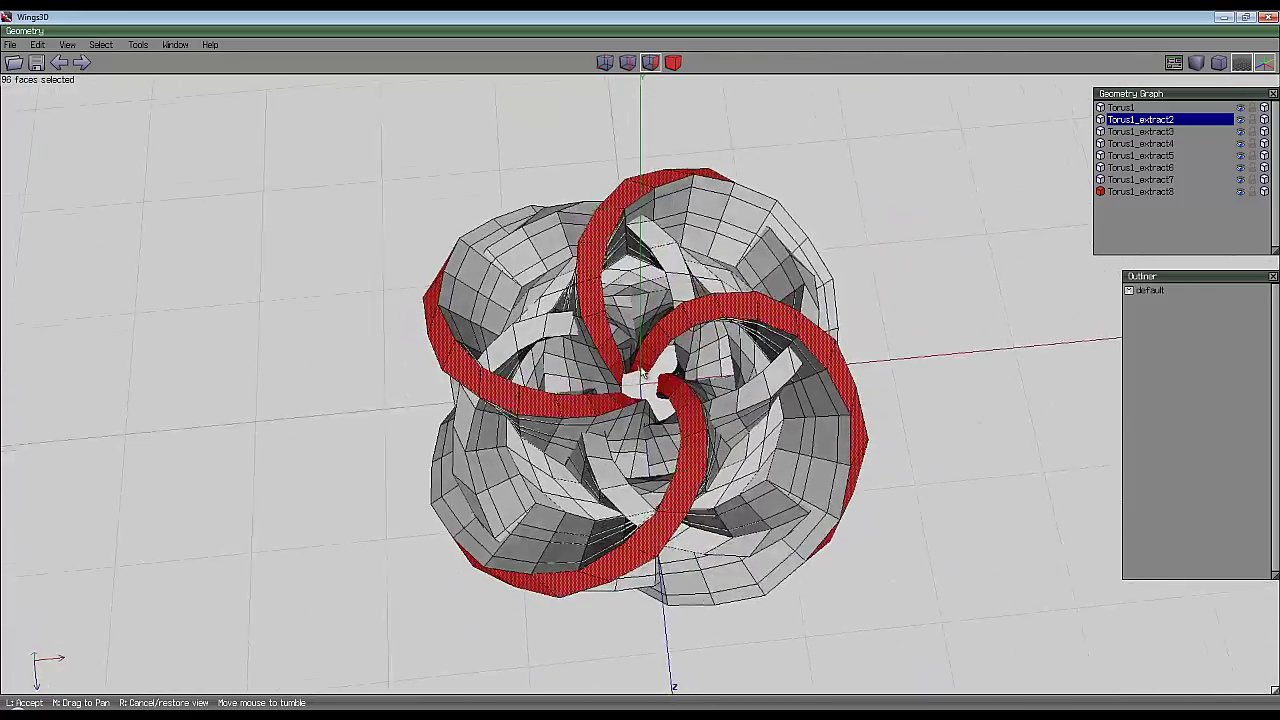
{"action": "left_click", "coordinate": [631, 232]}
- In body mode, select the original Torus1 and Torus1_extract5
{"action": "left_click", "coordinate": [814, 171]}
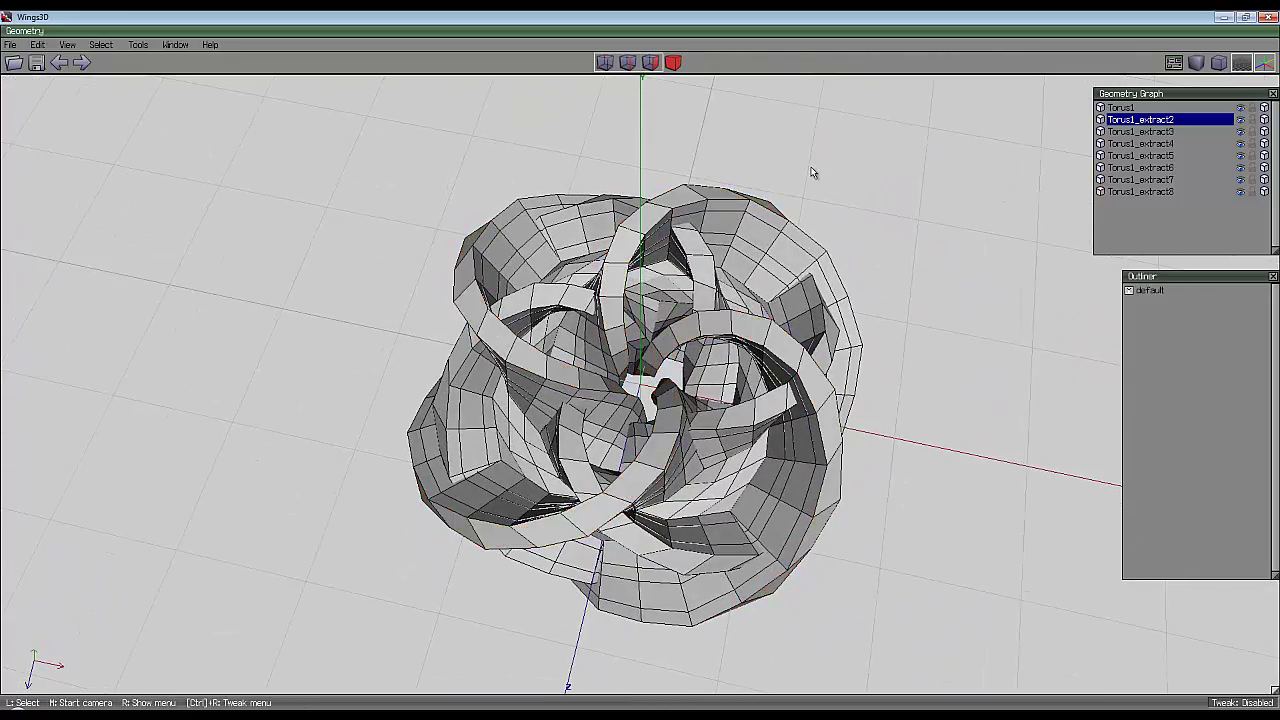
{"action": "left_click", "coordinate": [673, 62]}
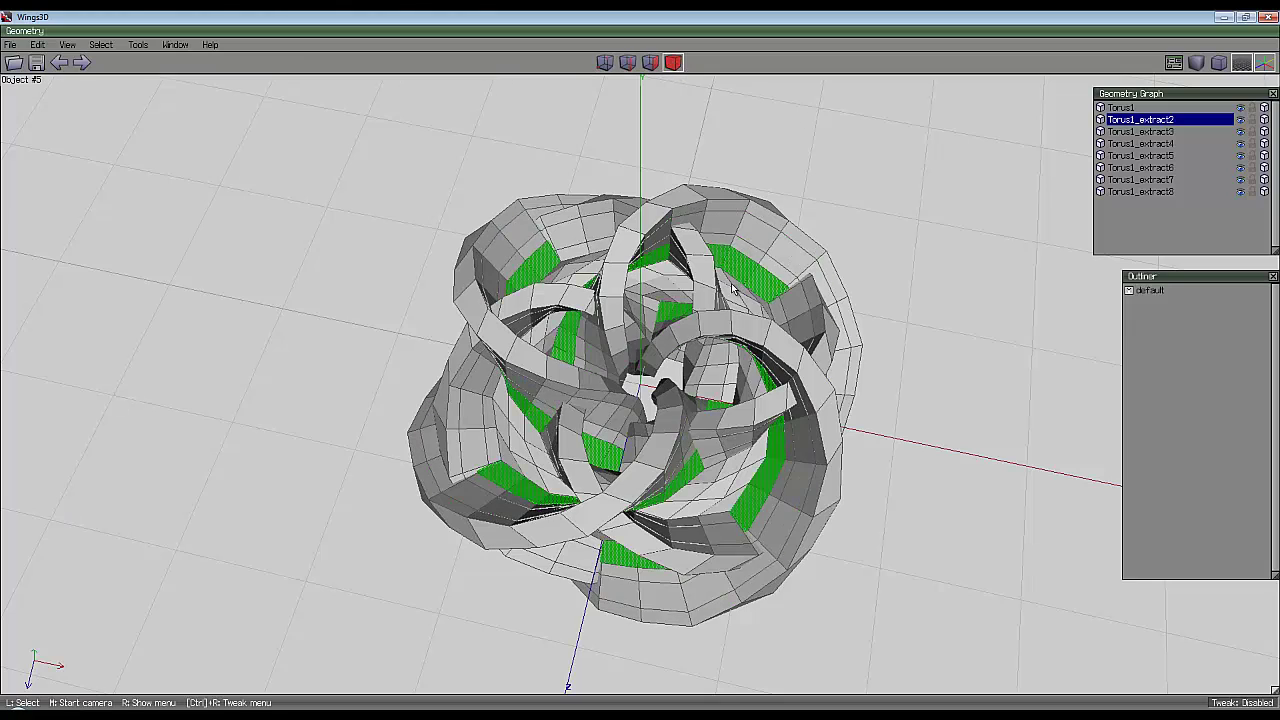
{"action": "left_click", "coordinate": [663, 288]}
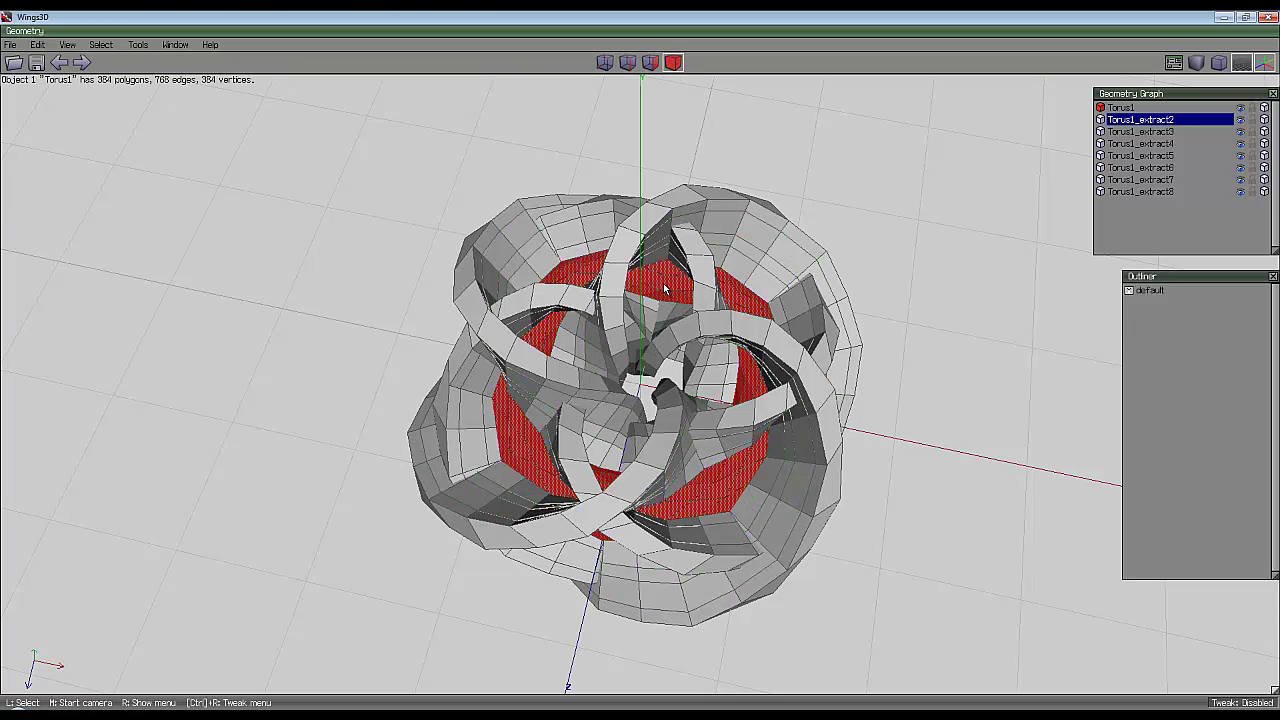
{"action": "left_click", "coordinate": [743, 278]}
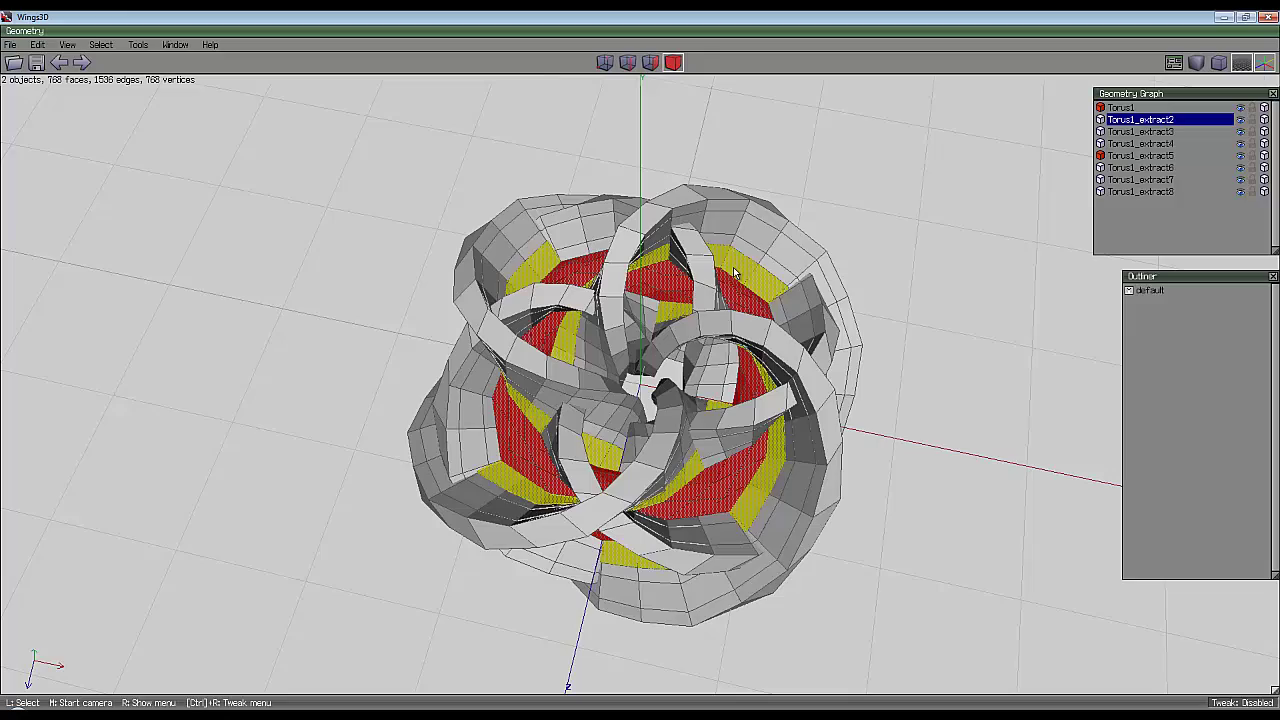
- Delete Torus1 and Torus1_extract5, then orbit to a front-on view
{"action": "key", "text": "Delete"}
{"action": "middle_click", "coordinate": [866, 151]}
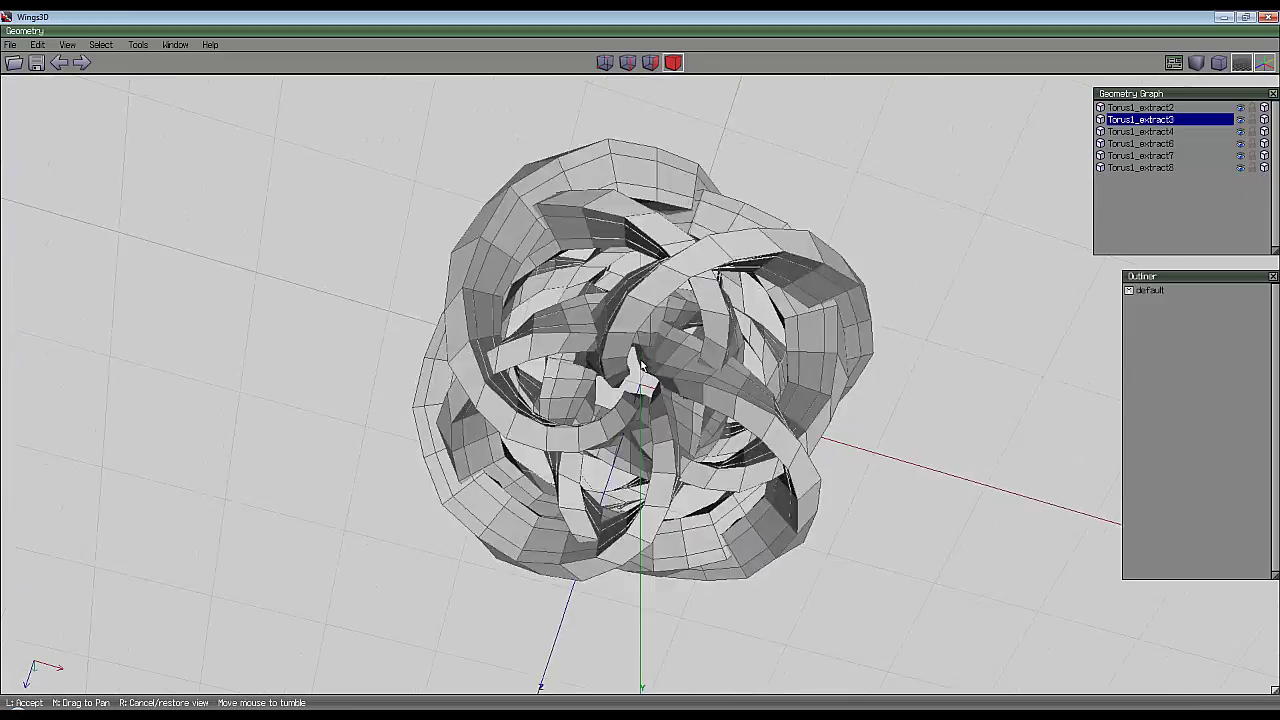
{"action": "left_click", "coordinate": [792, 196]}
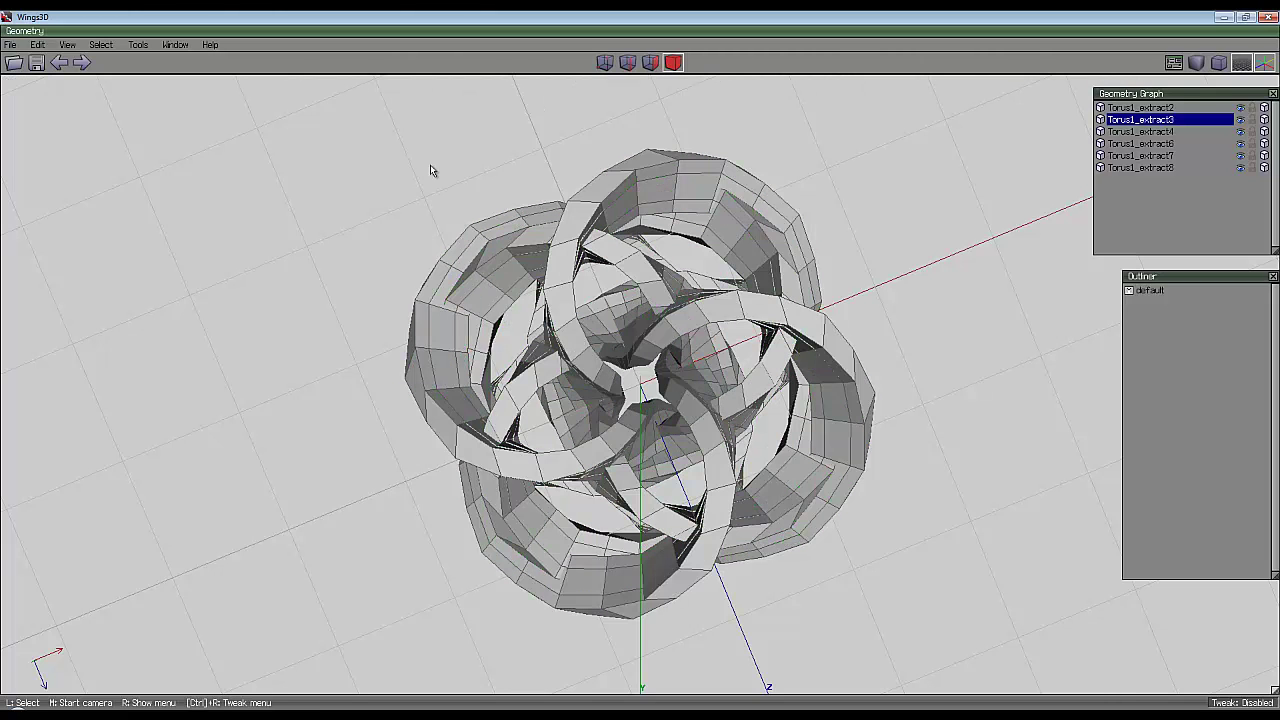
{"action": "middle_click", "coordinate": [535, 138]}
{"action": "left_click", "coordinate": [640, 367]}
- Hide Torus1_extract4 and Torus1_extract8 in the Geometry Graph
{"action": "left_click", "coordinate": [482, 225]}
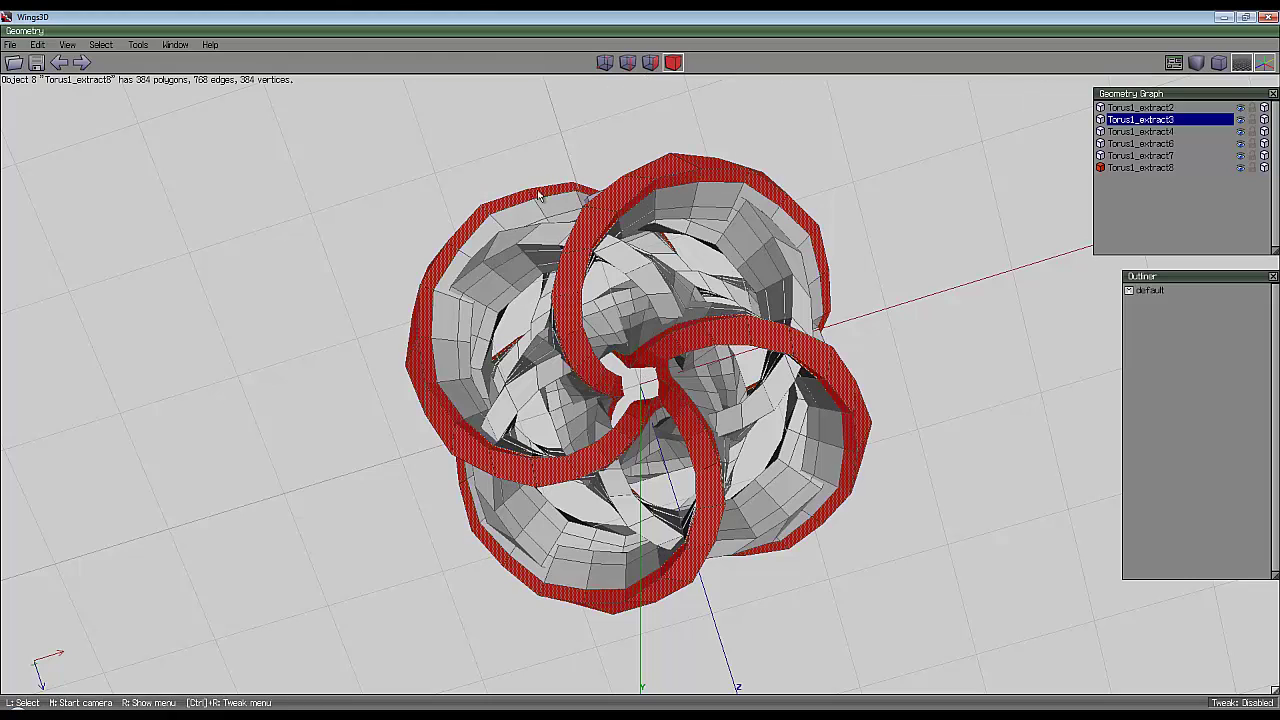
{"action": "left_click", "coordinate": [507, 262]}
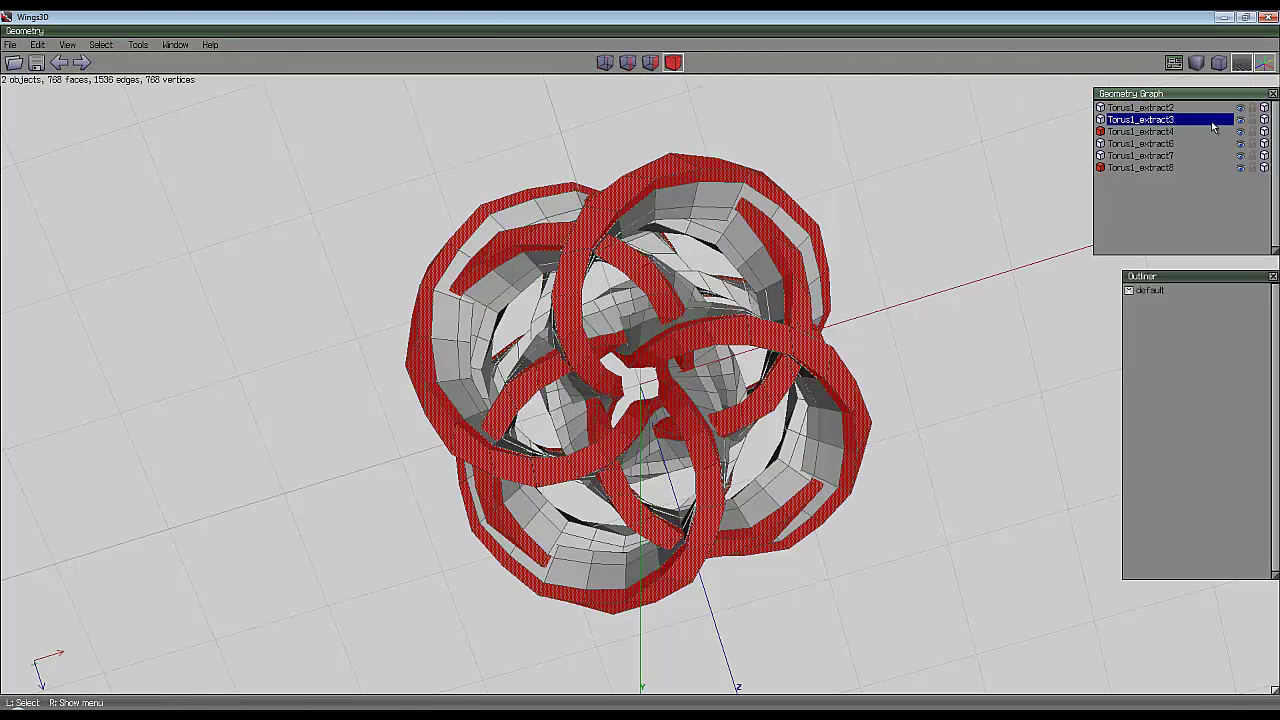
{"action": "left_click", "coordinate": [1241, 133]}
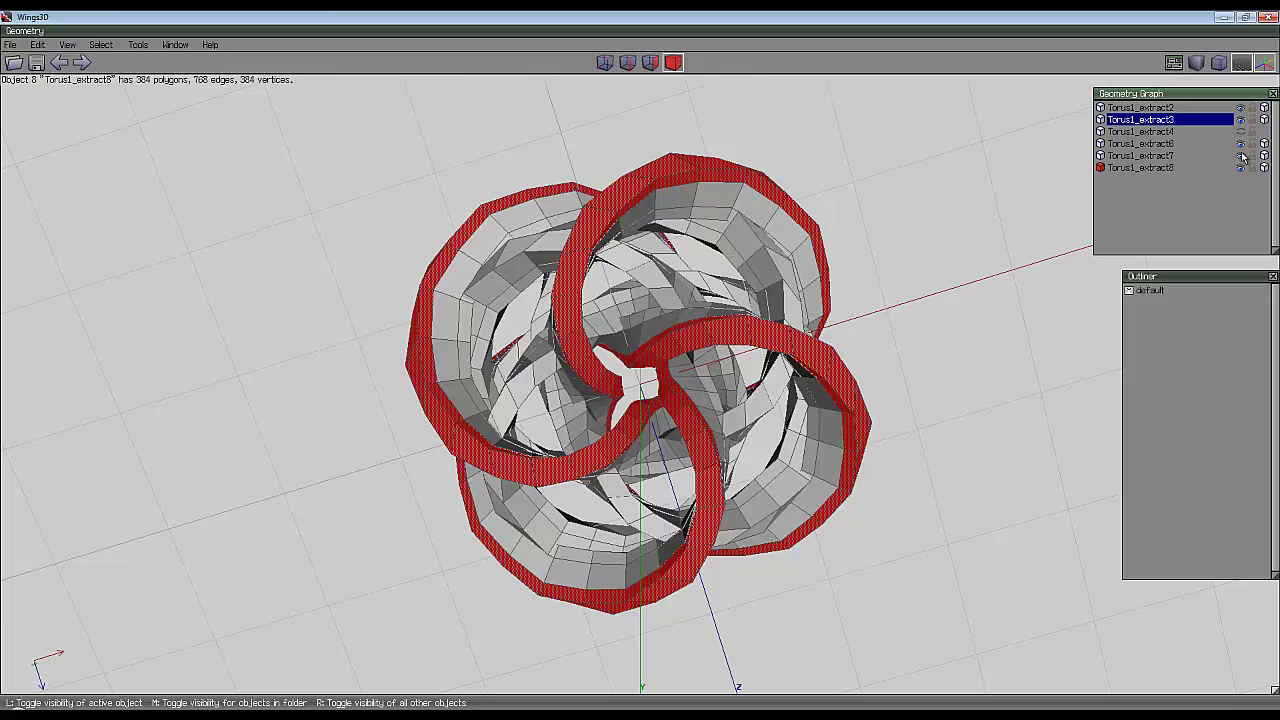
{"action": "left_click", "coordinate": [1242, 169]}
{"action": "middle_click", "coordinate": [831, 131]}
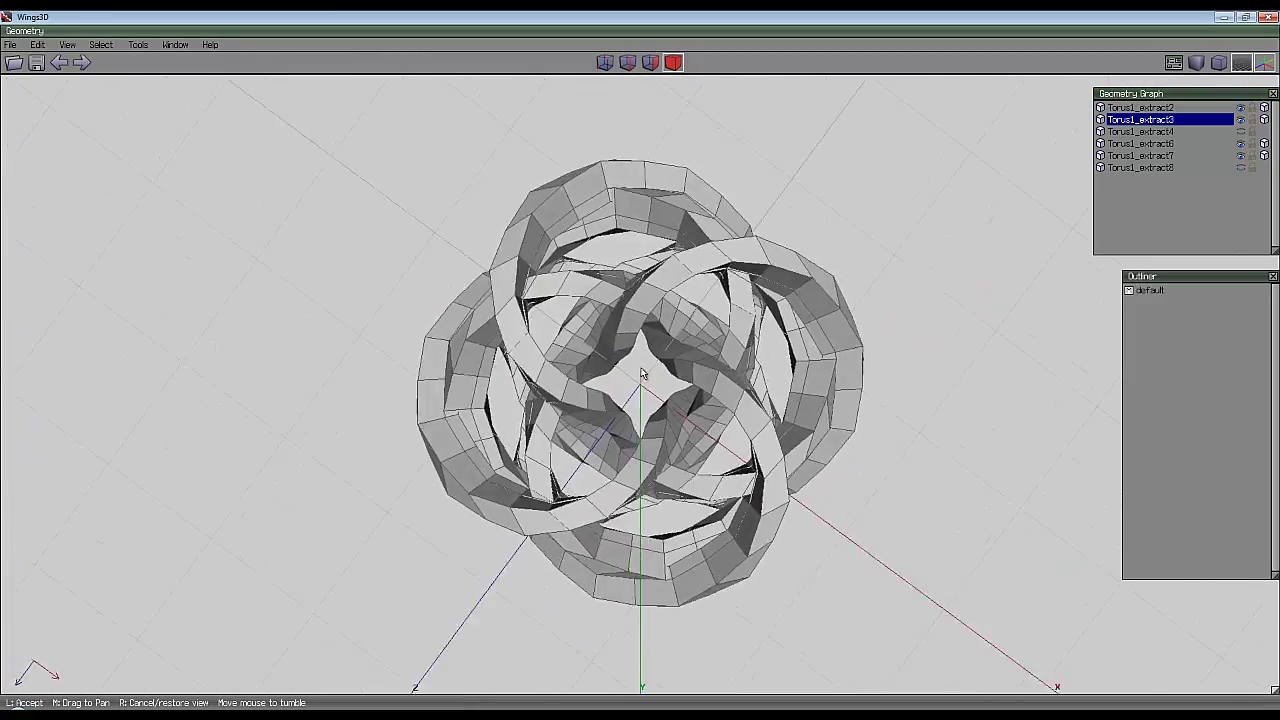
{"action": "left_click", "coordinate": [826, 141]}
{"action": "middle_click", "coordinate": [806, 144]}
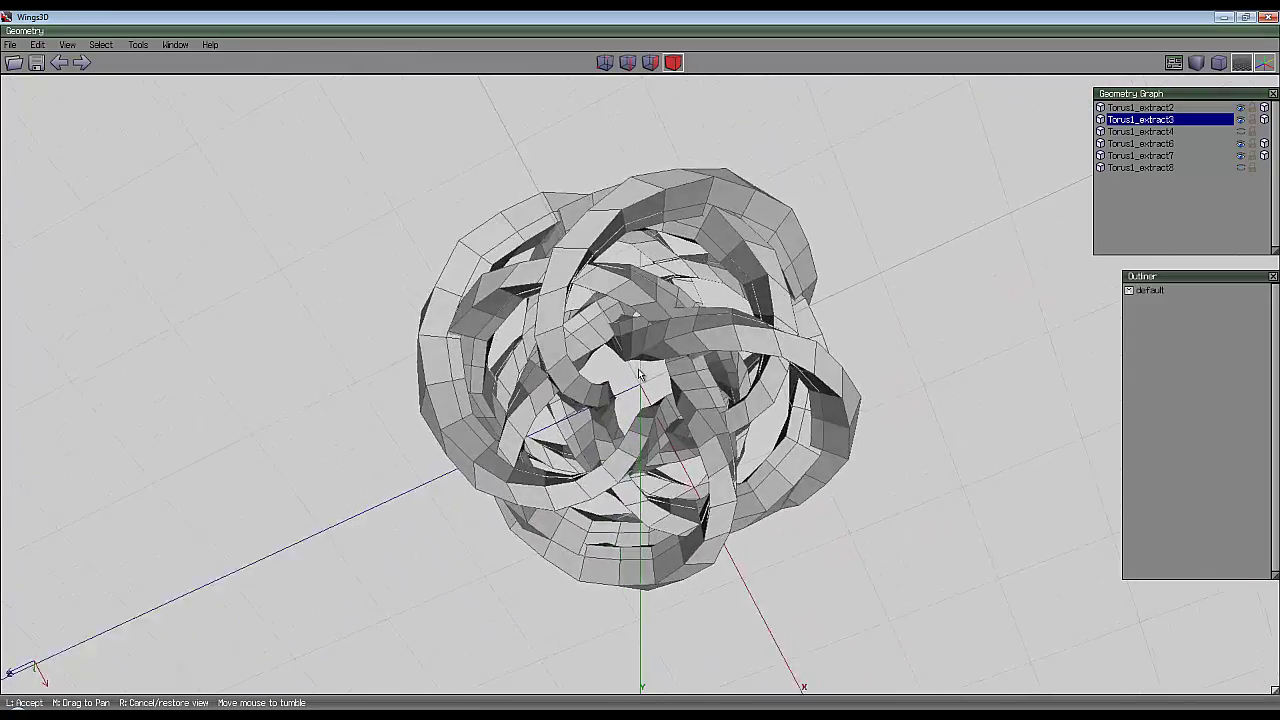
- In edge mode, select edges on the Torus1_extract7 and Torus1_extract3 ribbons
{"action": "left_click", "coordinate": [642, 373]}
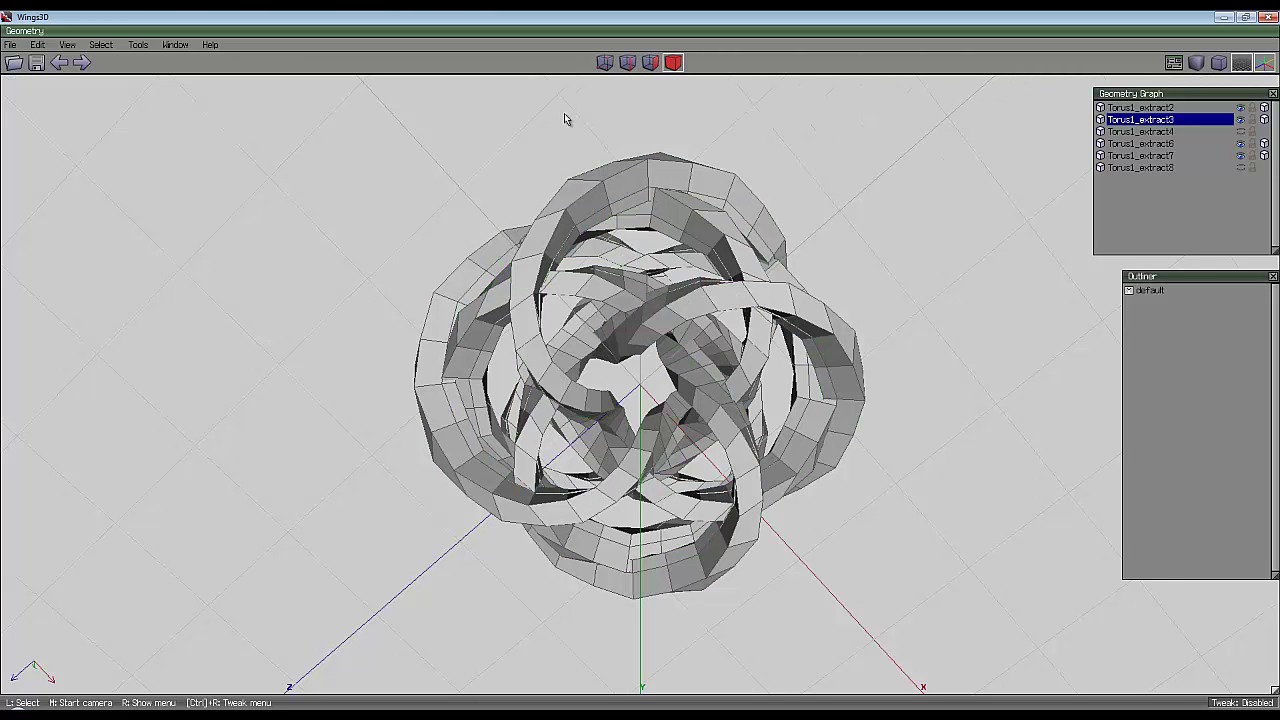
{"action": "left_click", "coordinate": [628, 63]}
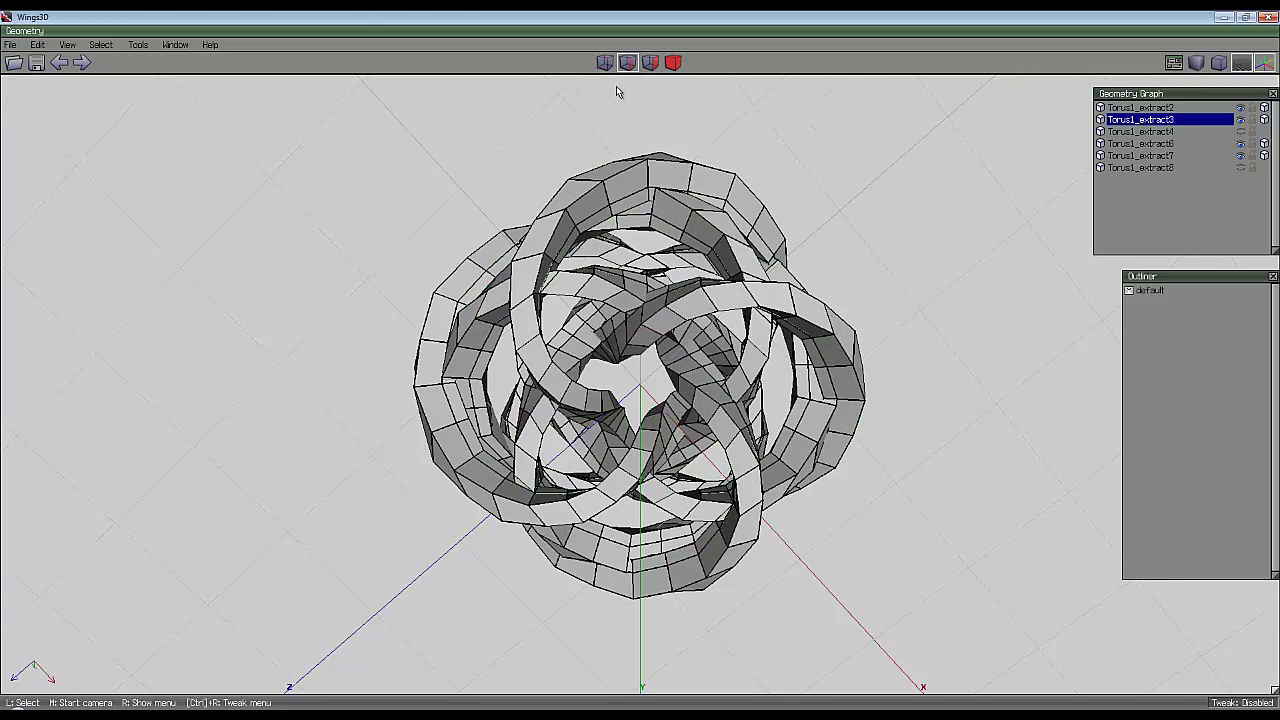
{"action": "left_click", "coordinate": [606, 198]}
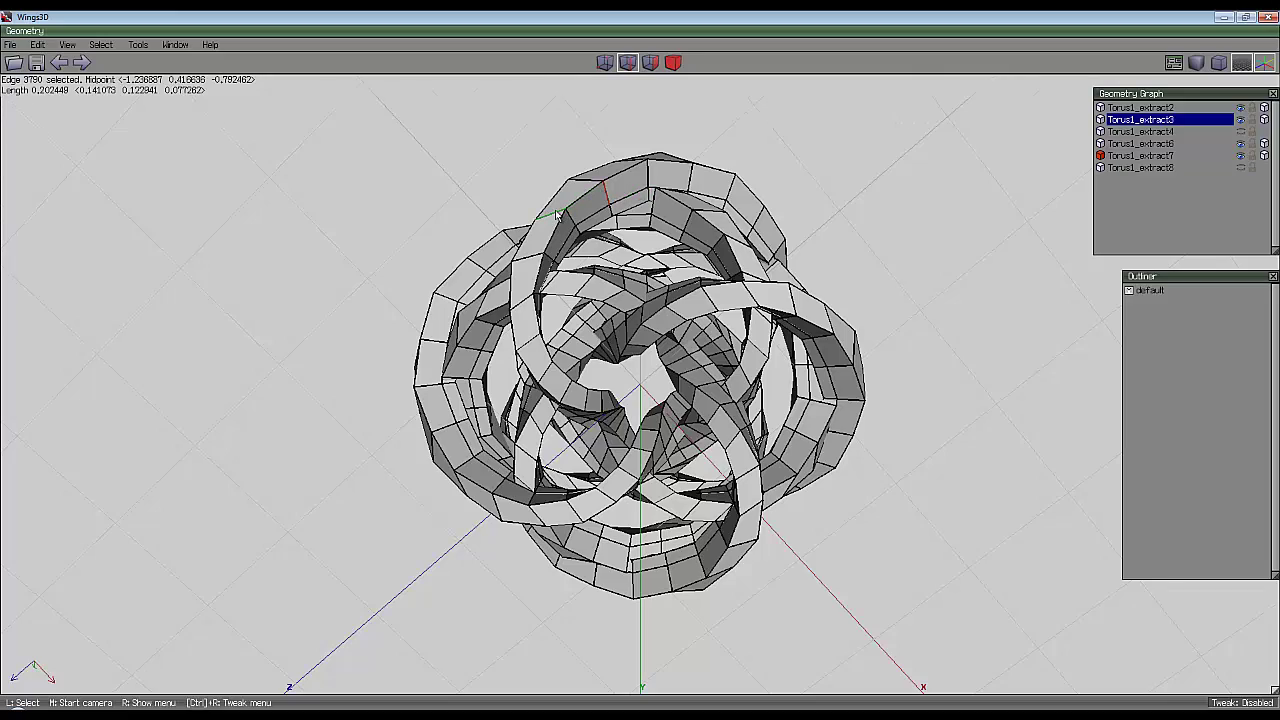
{"action": "left_click", "coordinate": [551, 215]}
{"action": "middle_click", "coordinate": [820, 194]}
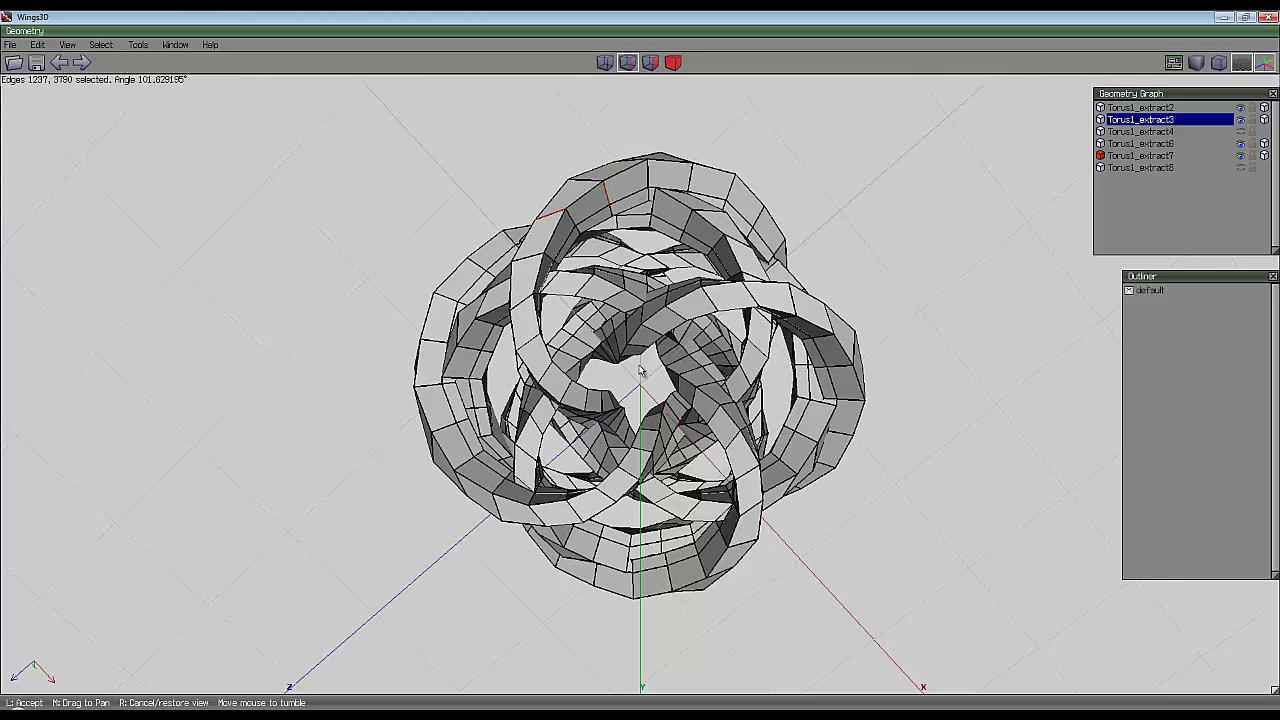
{"action": "left_click", "coordinate": [610, 262]}
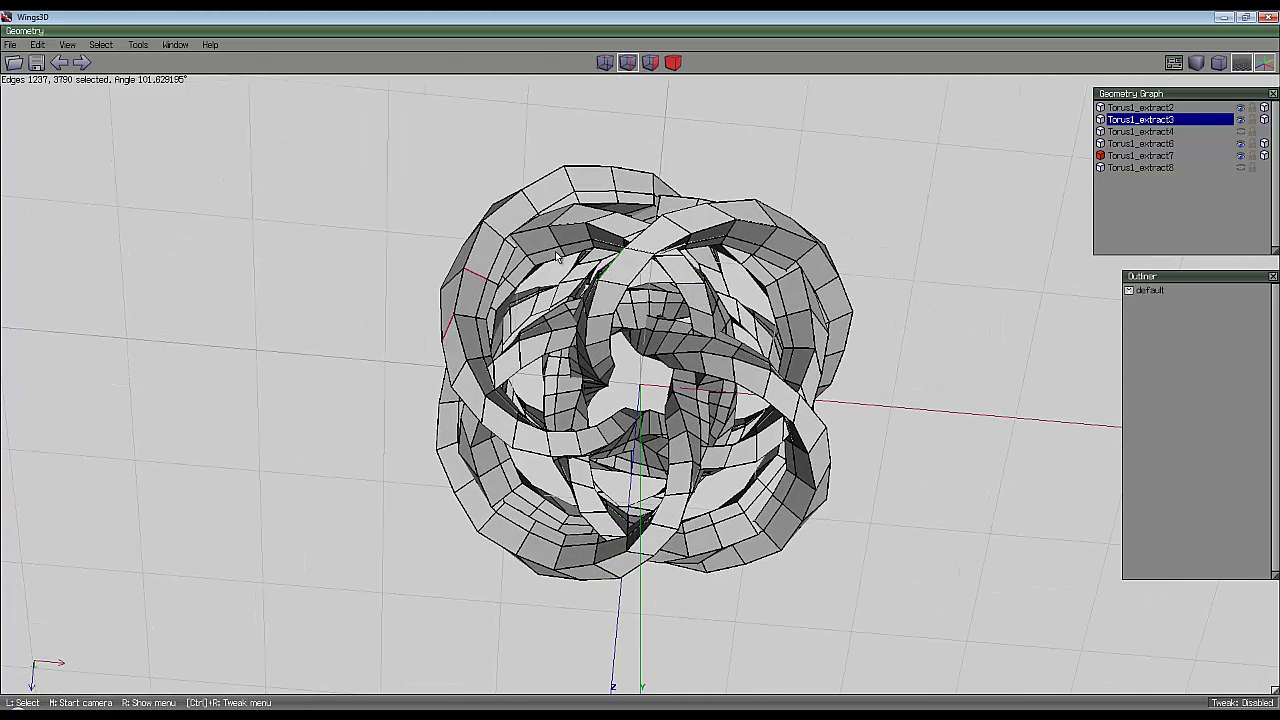
{"action": "left_click", "coordinate": [554, 236]}
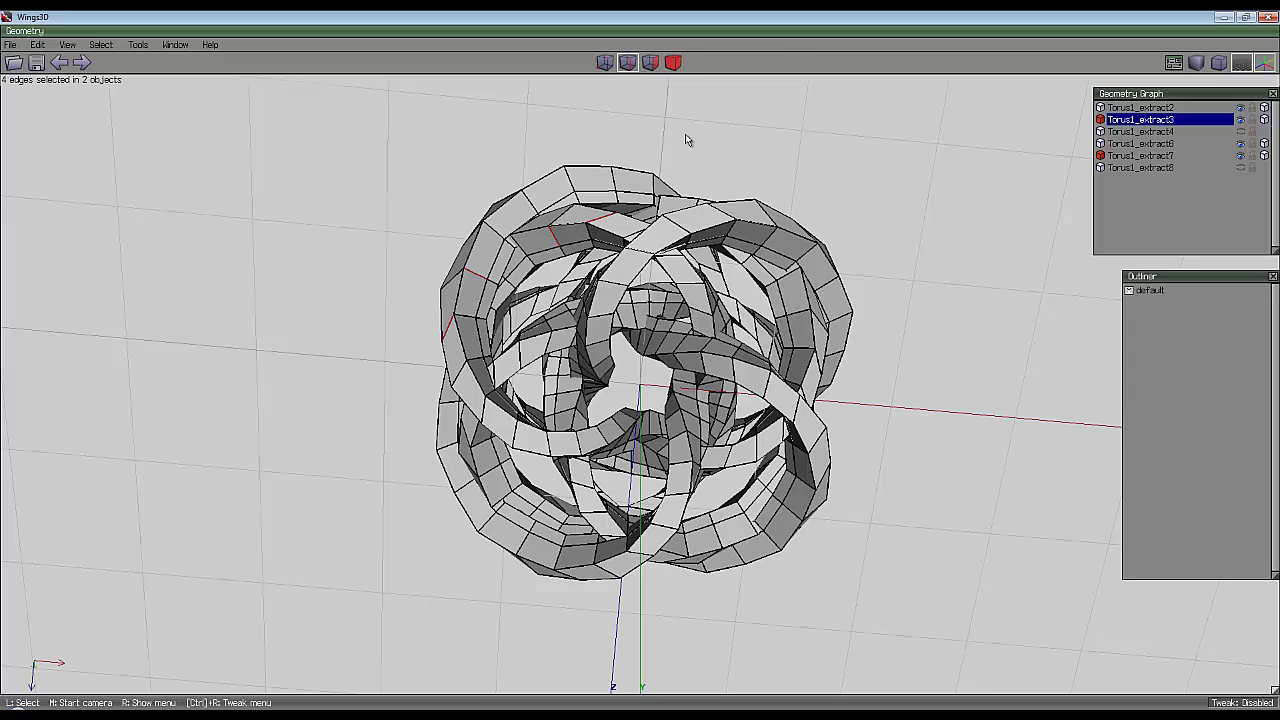
- Select every Nth edge ring with an interval of 4
{"action": "left_click", "coordinate": [102, 45]}
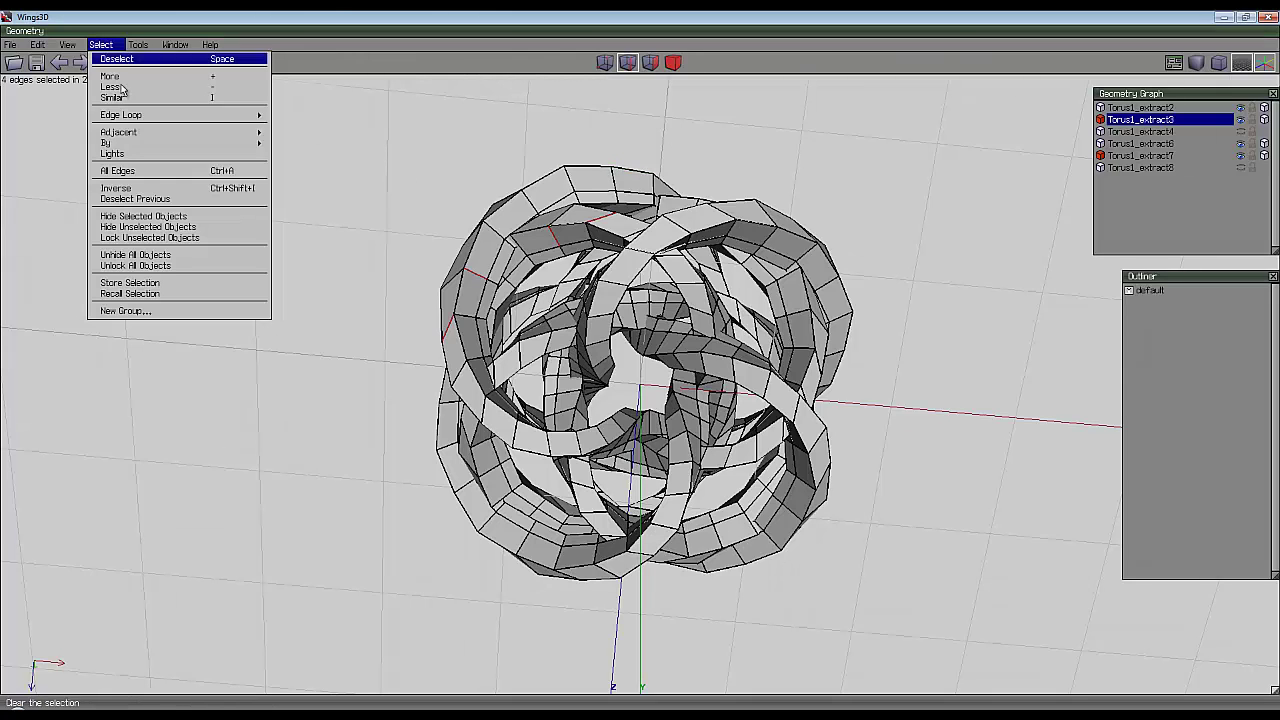
{"action": "mouse_move", "coordinate": [166, 115]}
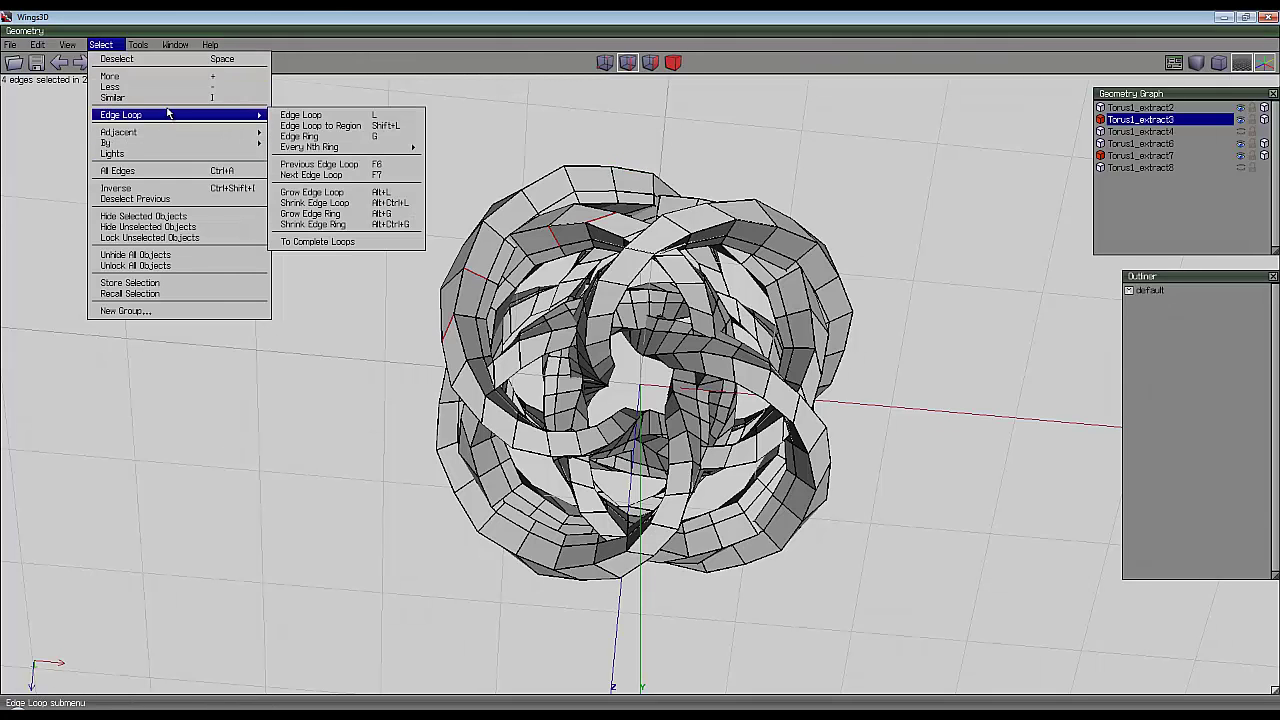
{"action": "mouse_move", "coordinate": [329, 150]}
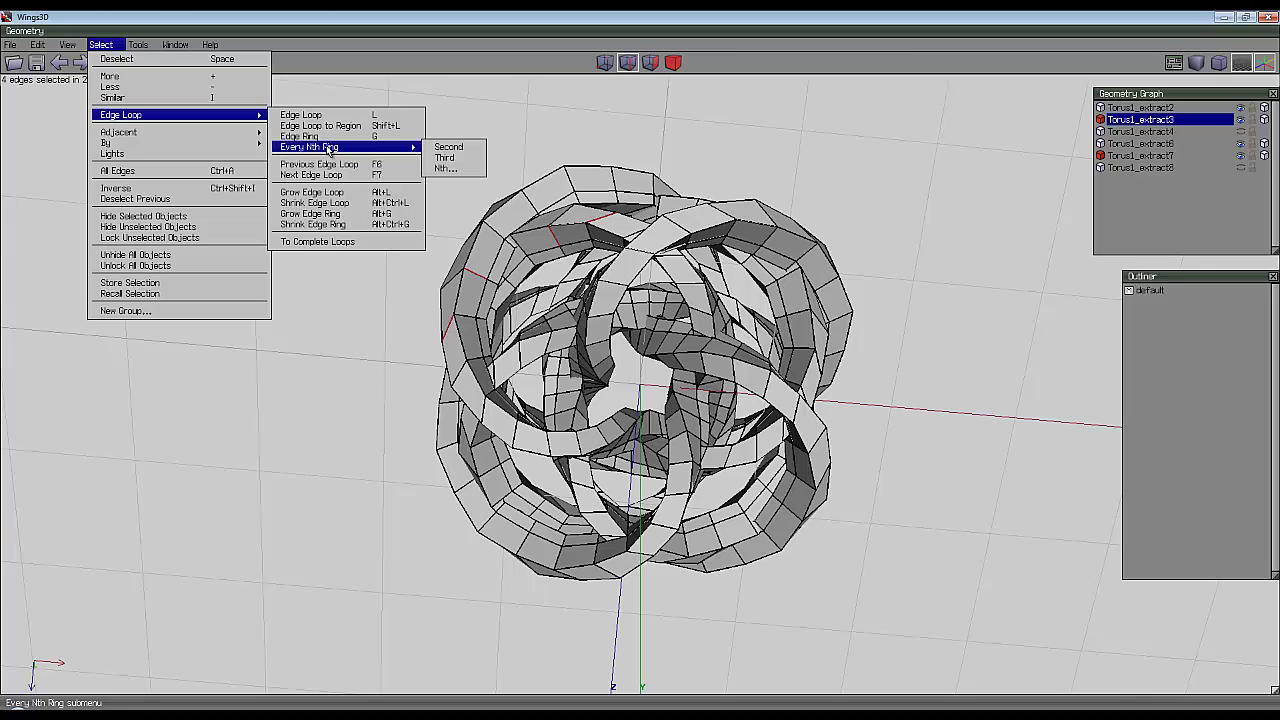
{"action": "left_click", "coordinate": [446, 168]}
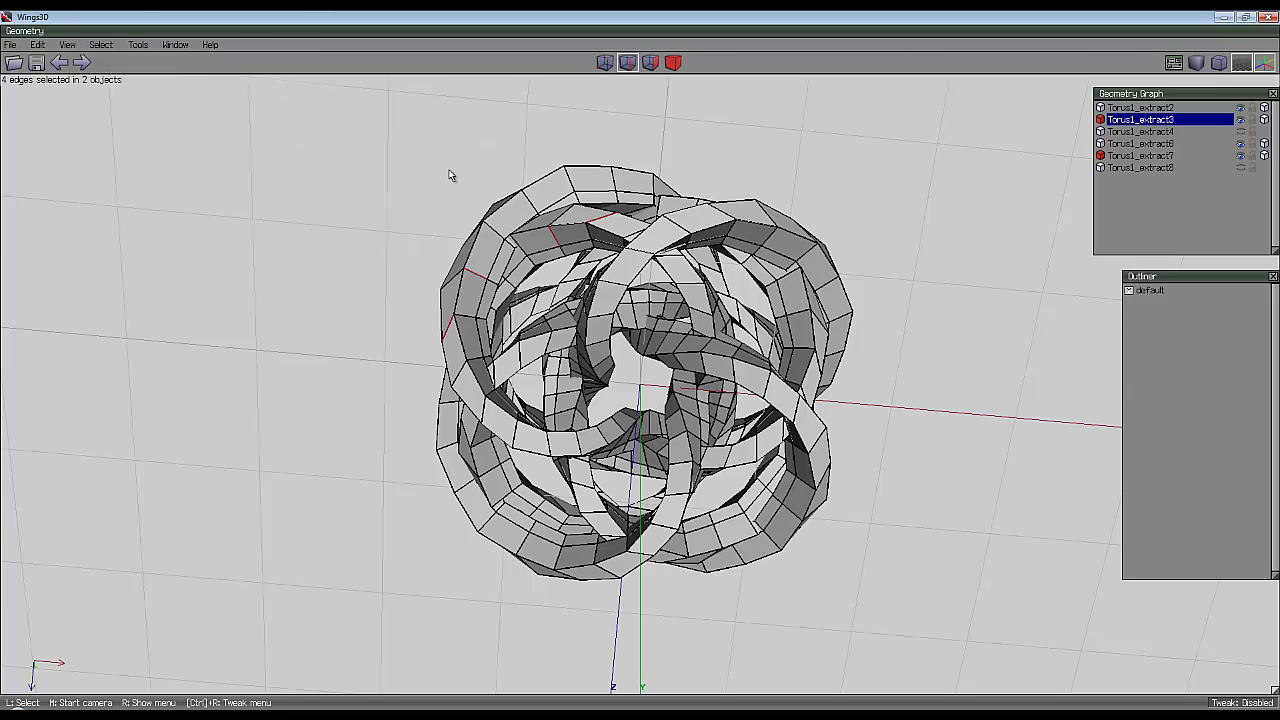
{"action": "type", "text": "4"}
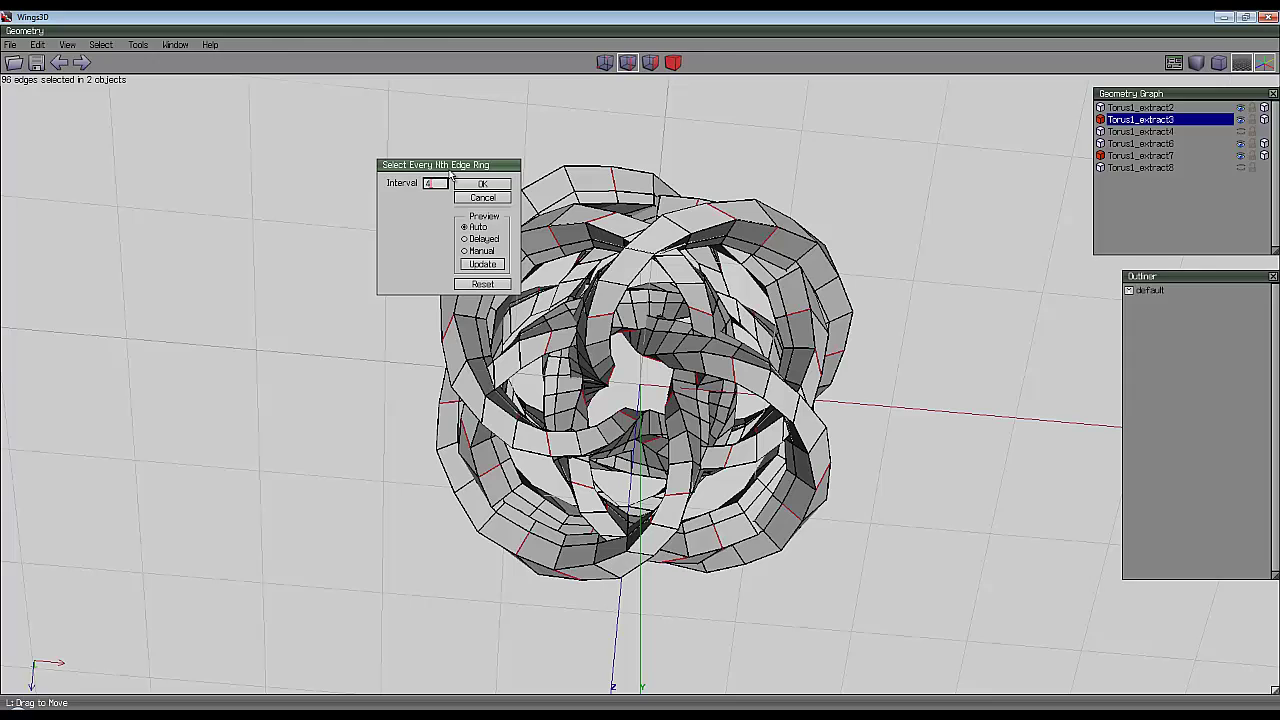
{"action": "left_click", "coordinate": [482, 184]}
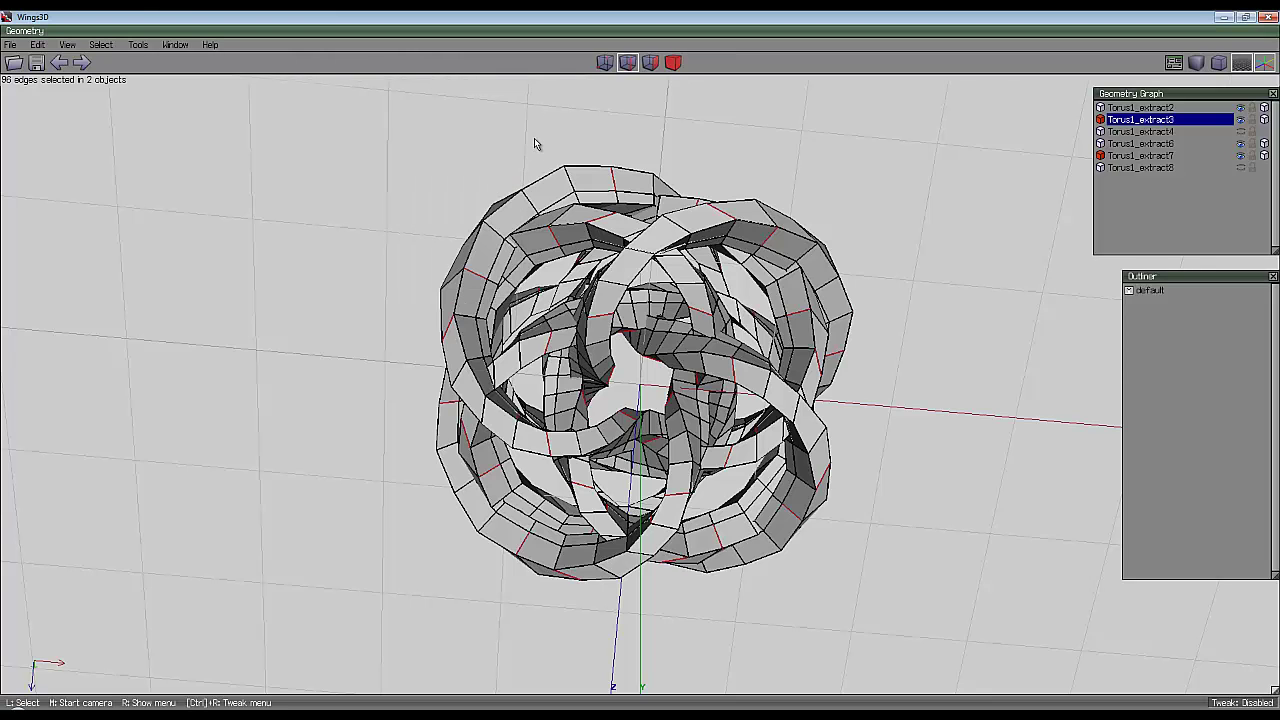
- Grow to edge loops, convert to faces, shrink to 96 faces, then clear the selection
{"action": "key", "text": "l"}
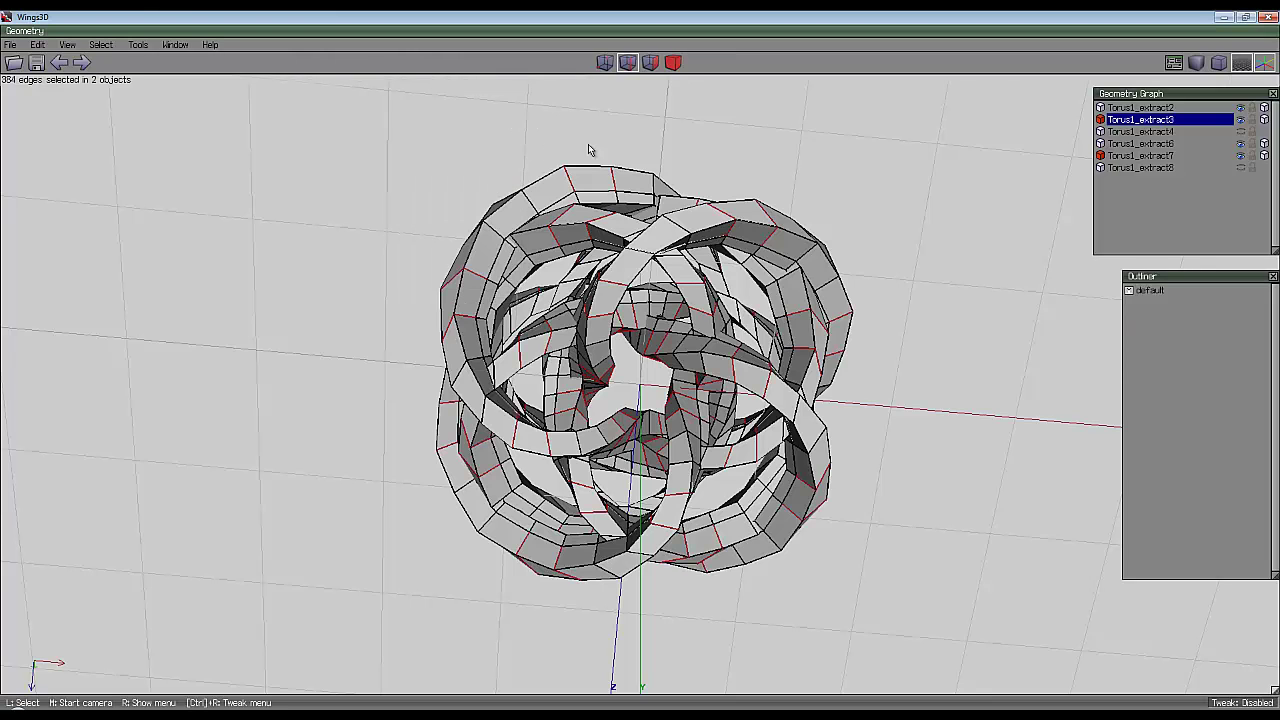
{"action": "left_click", "coordinate": [651, 62]}
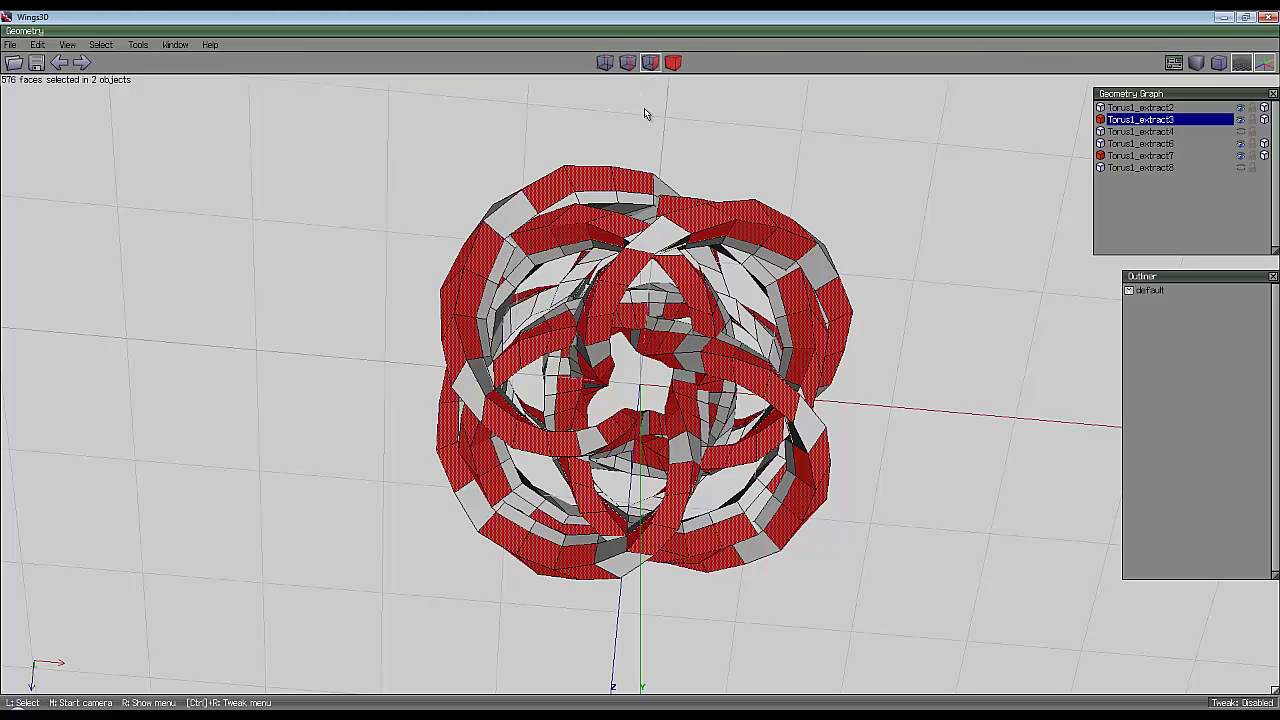
{"action": "left_click", "coordinate": [101, 44]}
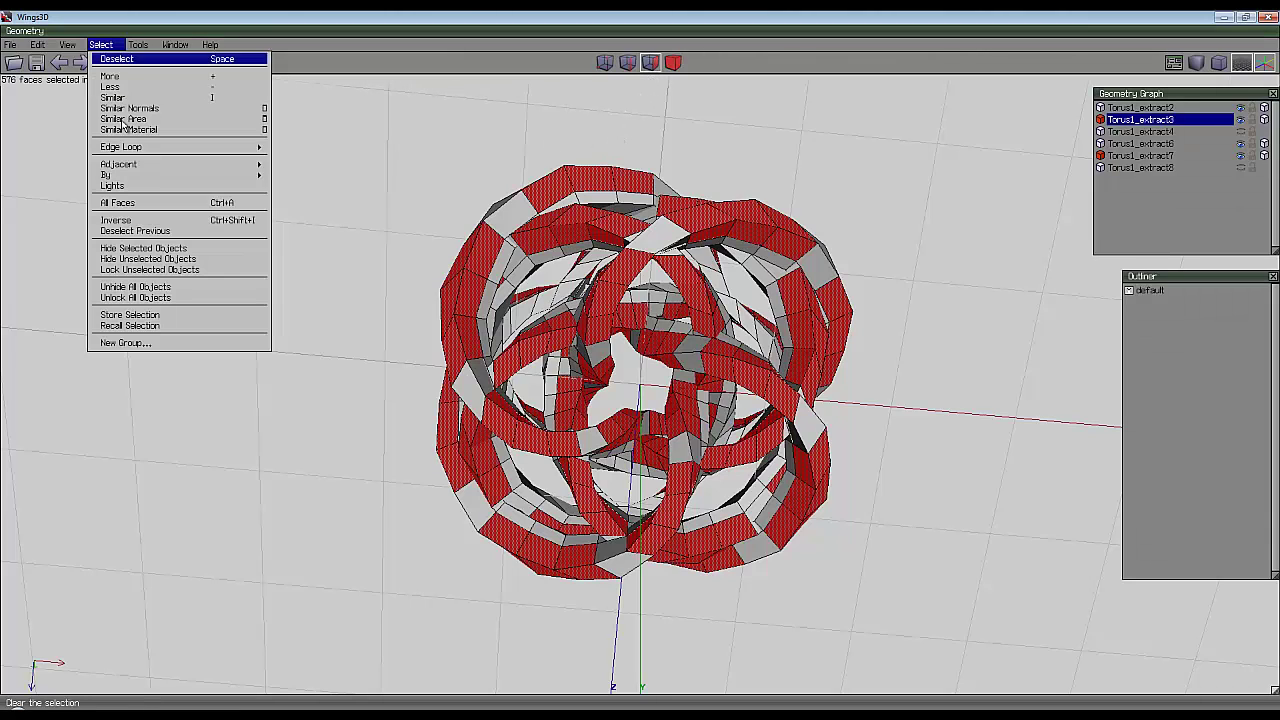
{"action": "left_click", "coordinate": [149, 225]}
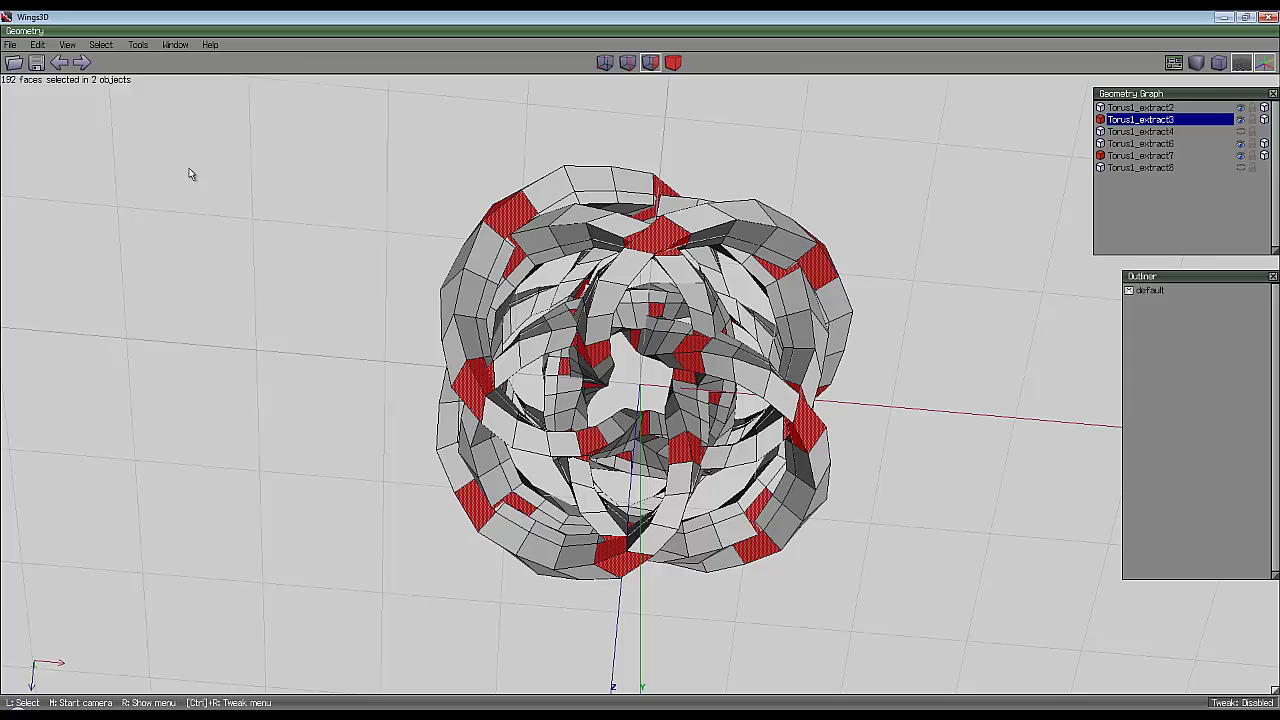
{"action": "key", "text": "minus"}
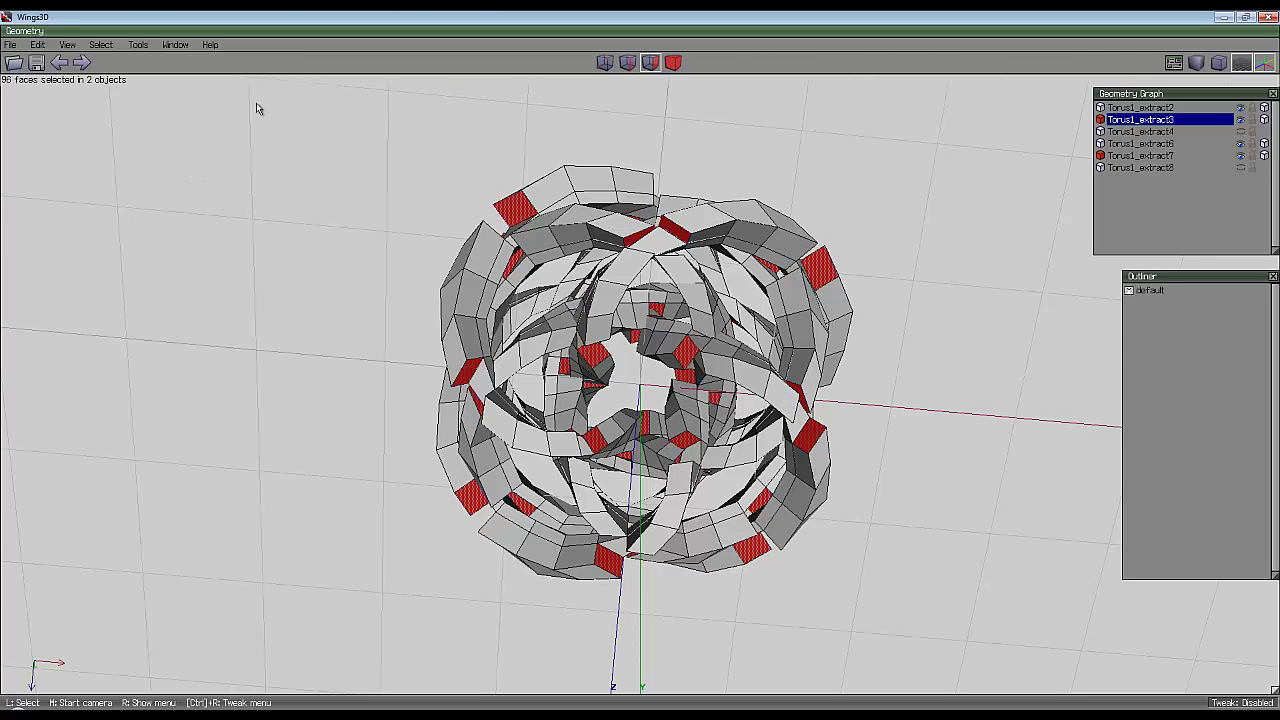
{"action": "left_click", "coordinate": [643, 147]}
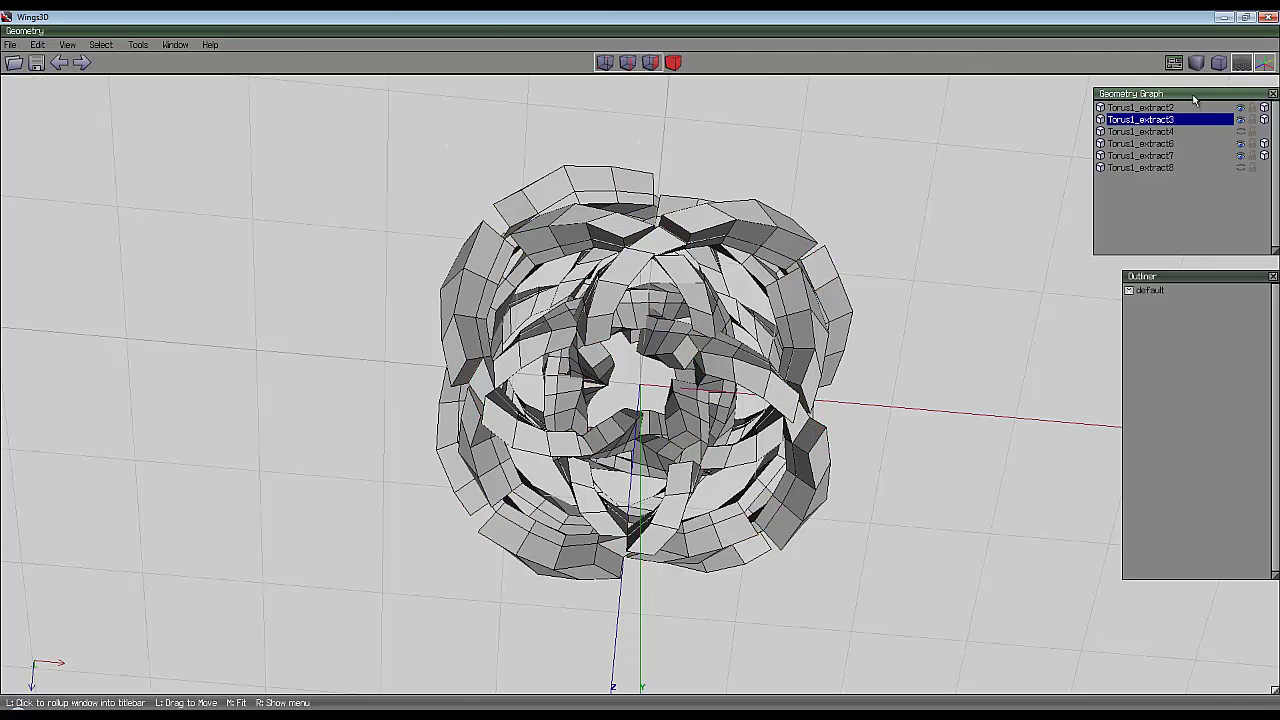
- Unhide Torus1_extract4 and Torus1_extract8, select all six objects and weld them
{"action": "left_click", "coordinate": [1241, 131]}
{"action": "left_click", "coordinate": [1241, 167]}
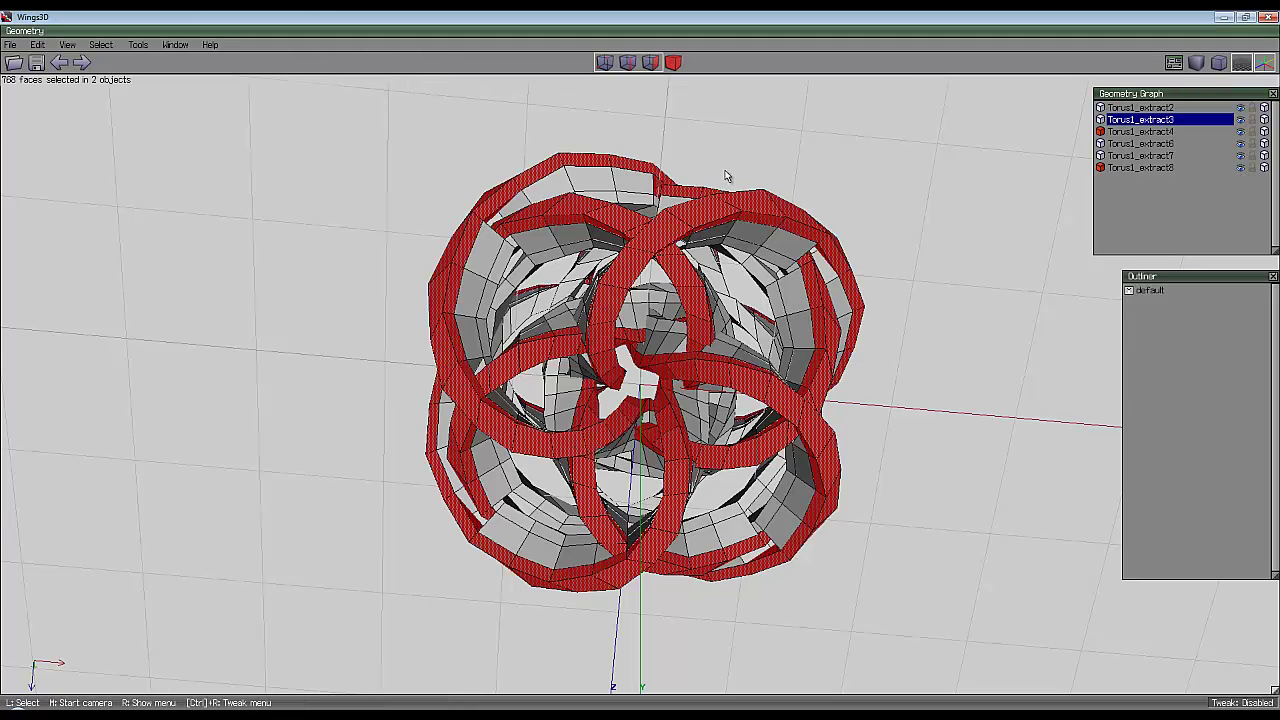
{"action": "scroll", "coordinate": [856, 433], "scroll_direction": "down", "scroll_amount": 3}
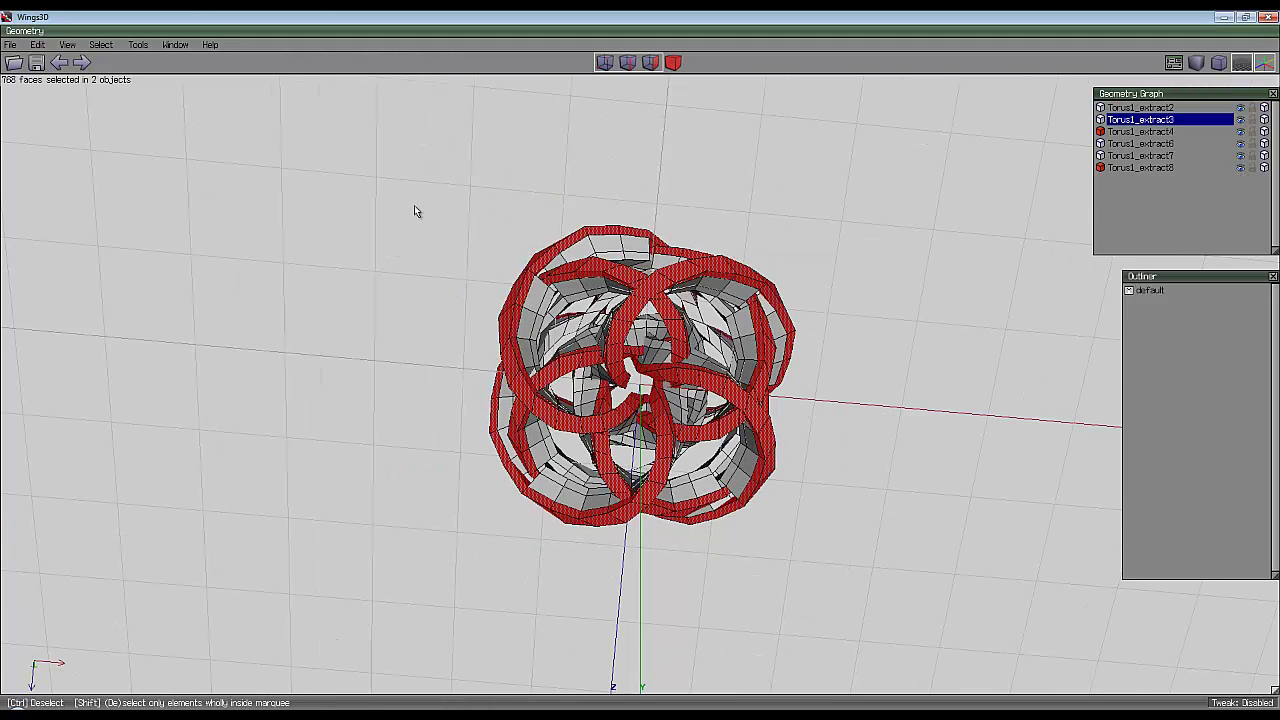
{"action": "key", "text": "ctrl+a"}
{"action": "middle_click_drag", "start_coordinate": [669, 212], "coordinate": [640, 367]}
{"action": "right_click", "coordinate": [734, 200]}
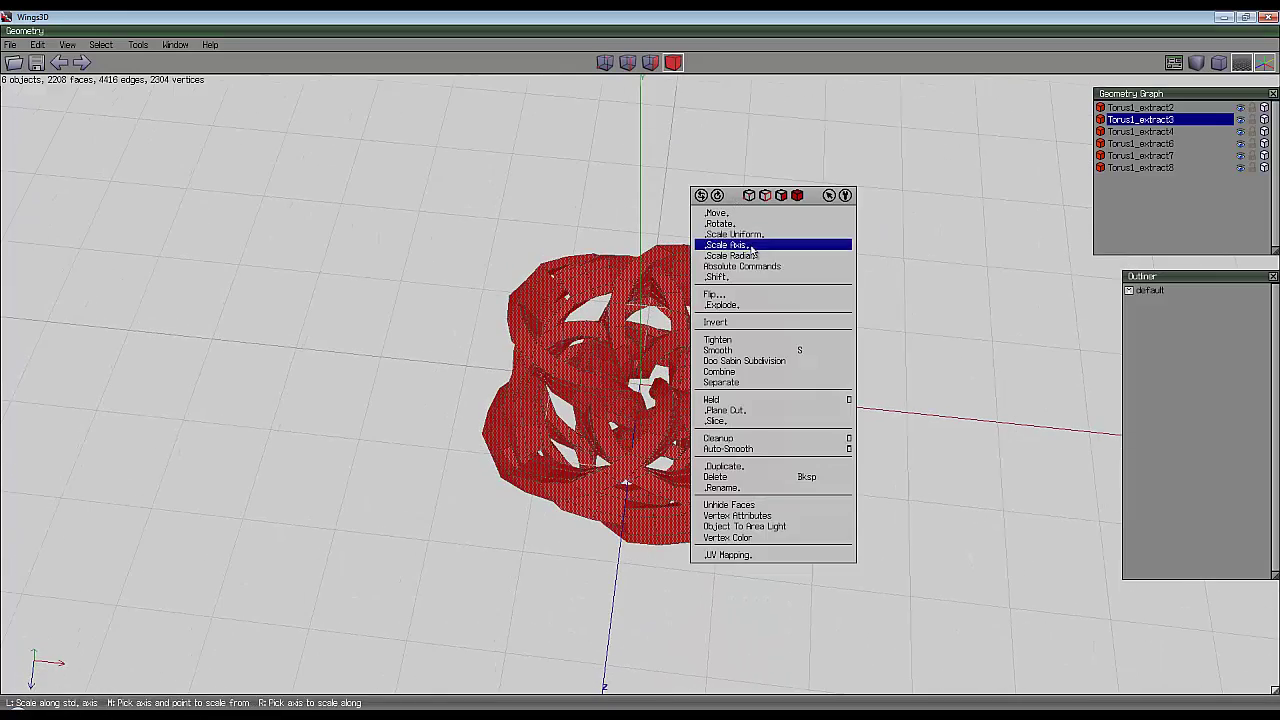
{"action": "left_click", "coordinate": [755, 400]}
{"action": "scroll", "coordinate": [646, 138], "scroll_direction": "up", "scroll_amount": 5}
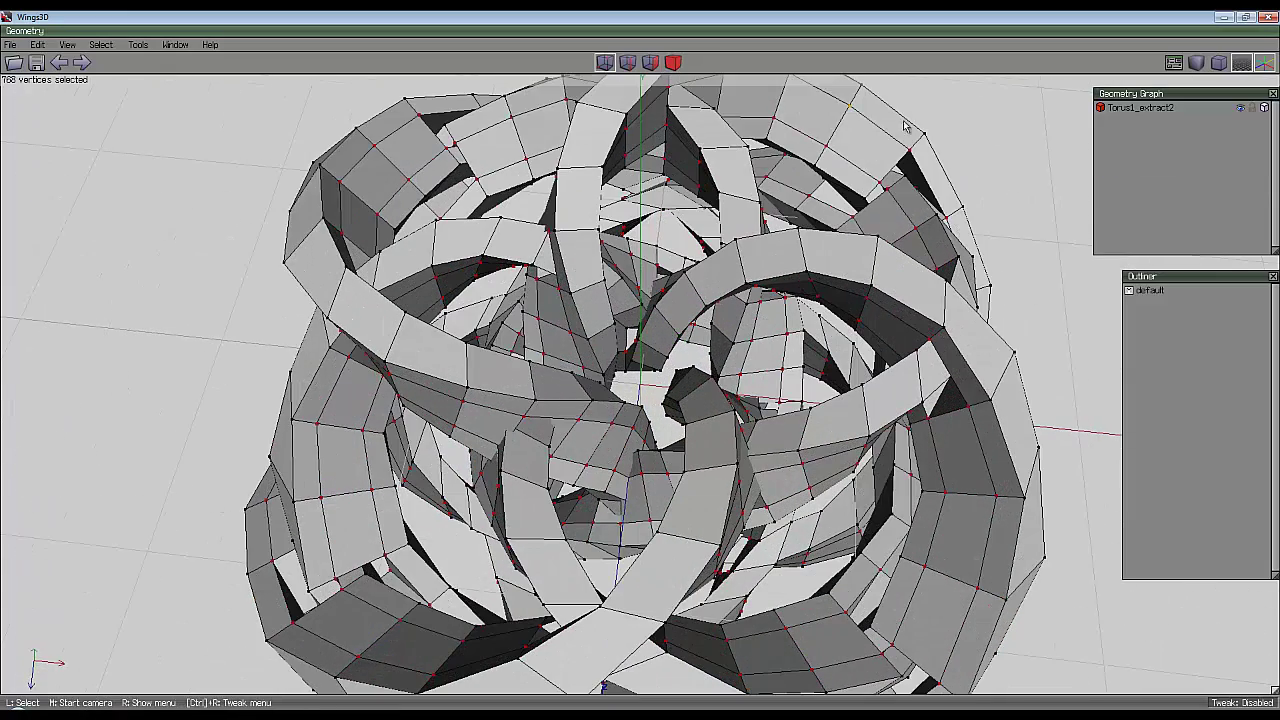
{"action": "scroll", "coordinate": [728, 276], "scroll_direction": "down", "scroll_amount": 3}
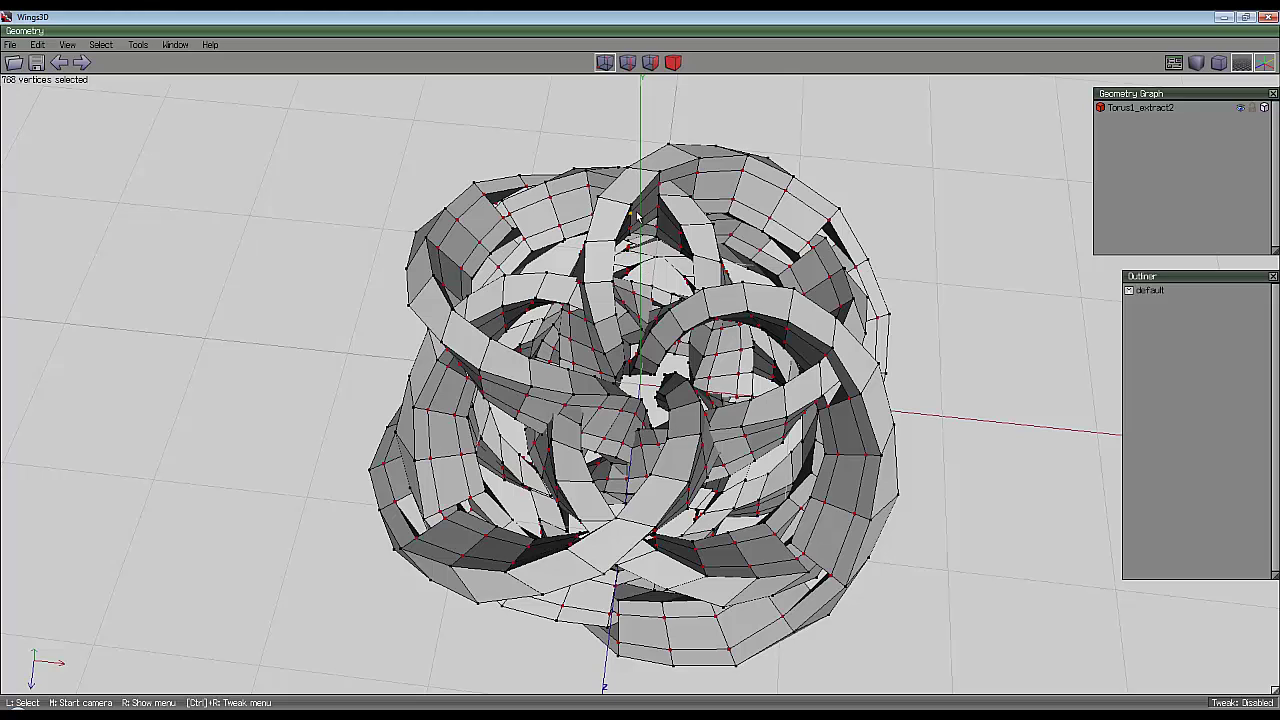
- Clear the selection, pick edges on the top and left ribbons, and extend them into edge loops
{"action": "left_click", "coordinate": [815, 131]}
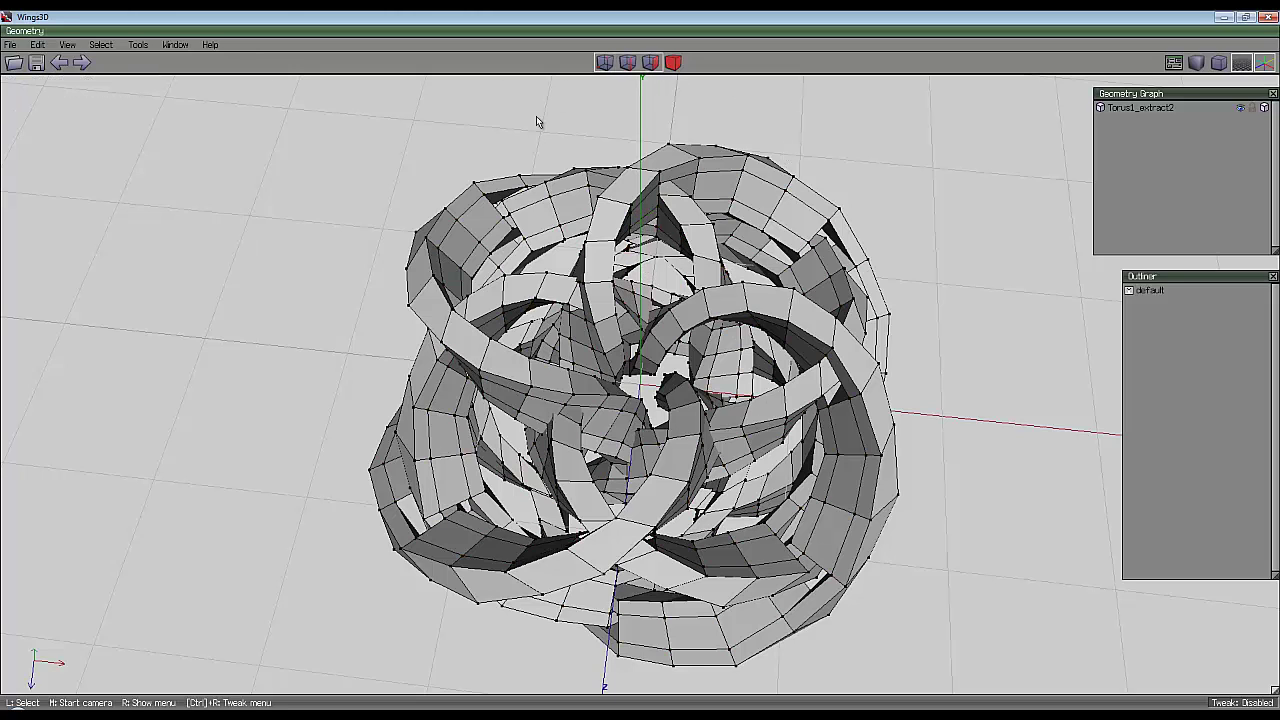
{"action": "left_click", "coordinate": [645, 188]}
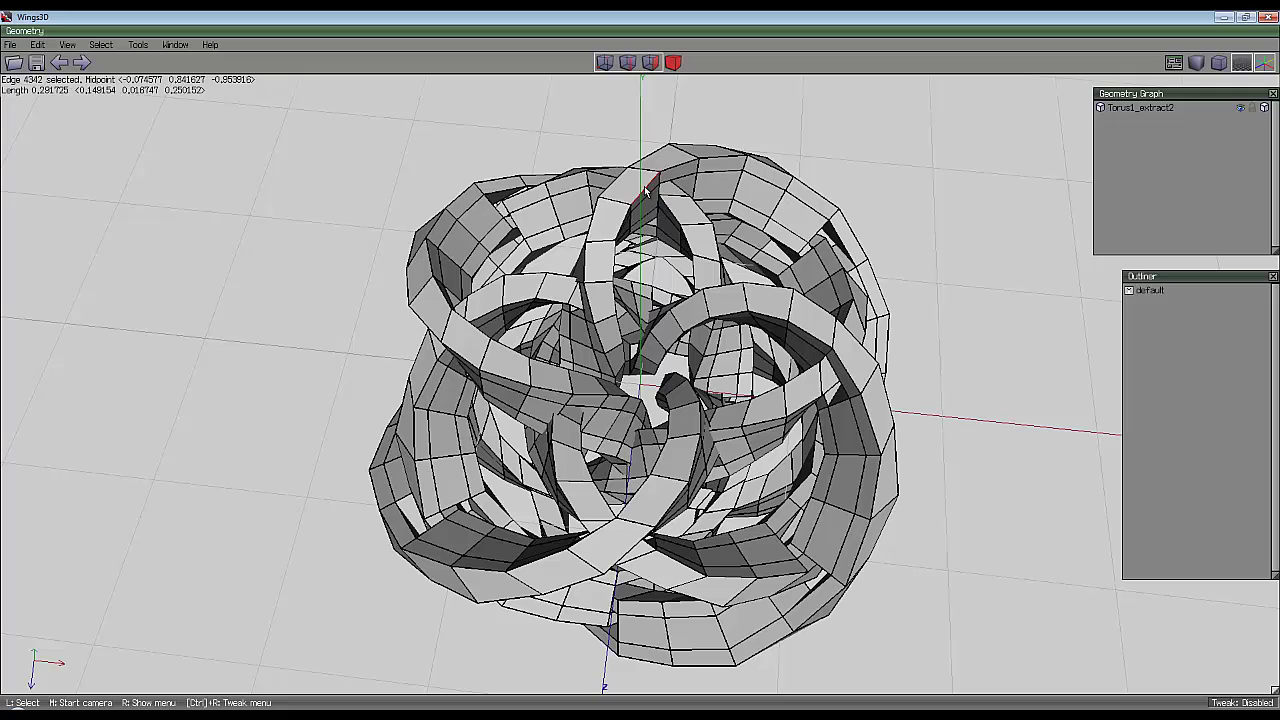
{"action": "left_click", "coordinate": [624, 184]}
{"action": "left_click", "coordinate": [445, 308]}
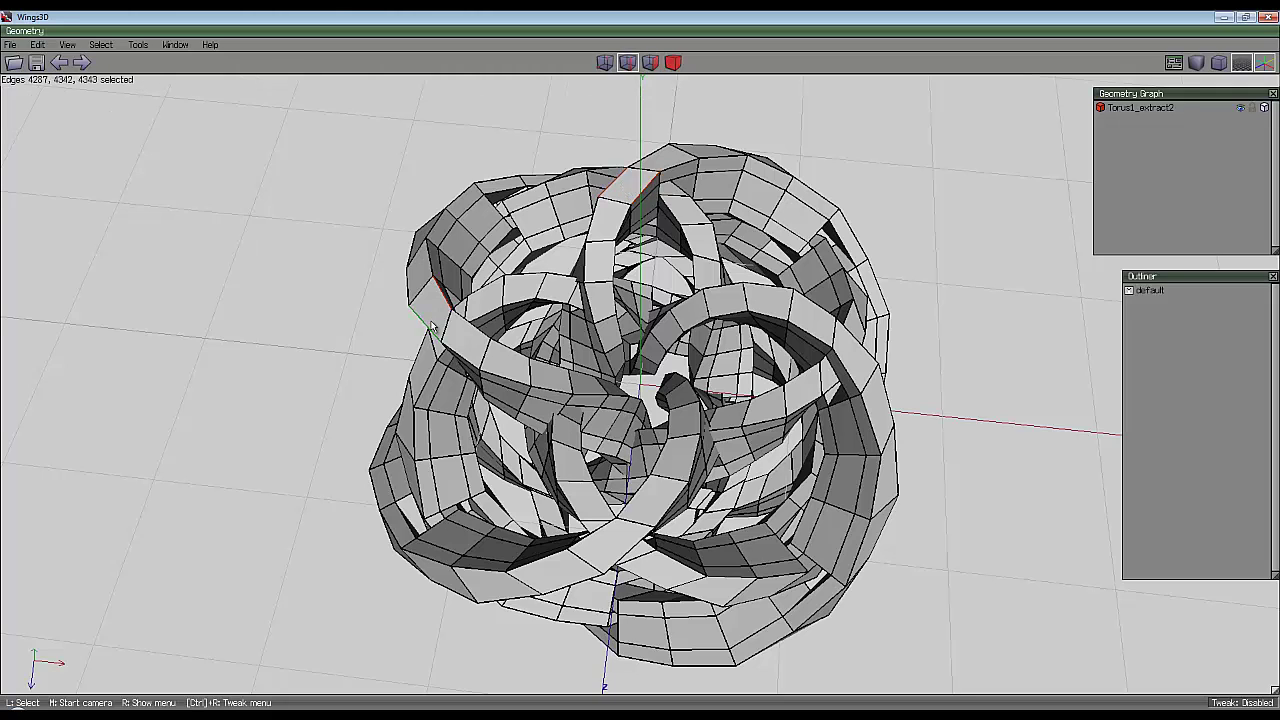
{"action": "left_click", "coordinate": [430, 328]}
{"action": "key", "text": "l"}
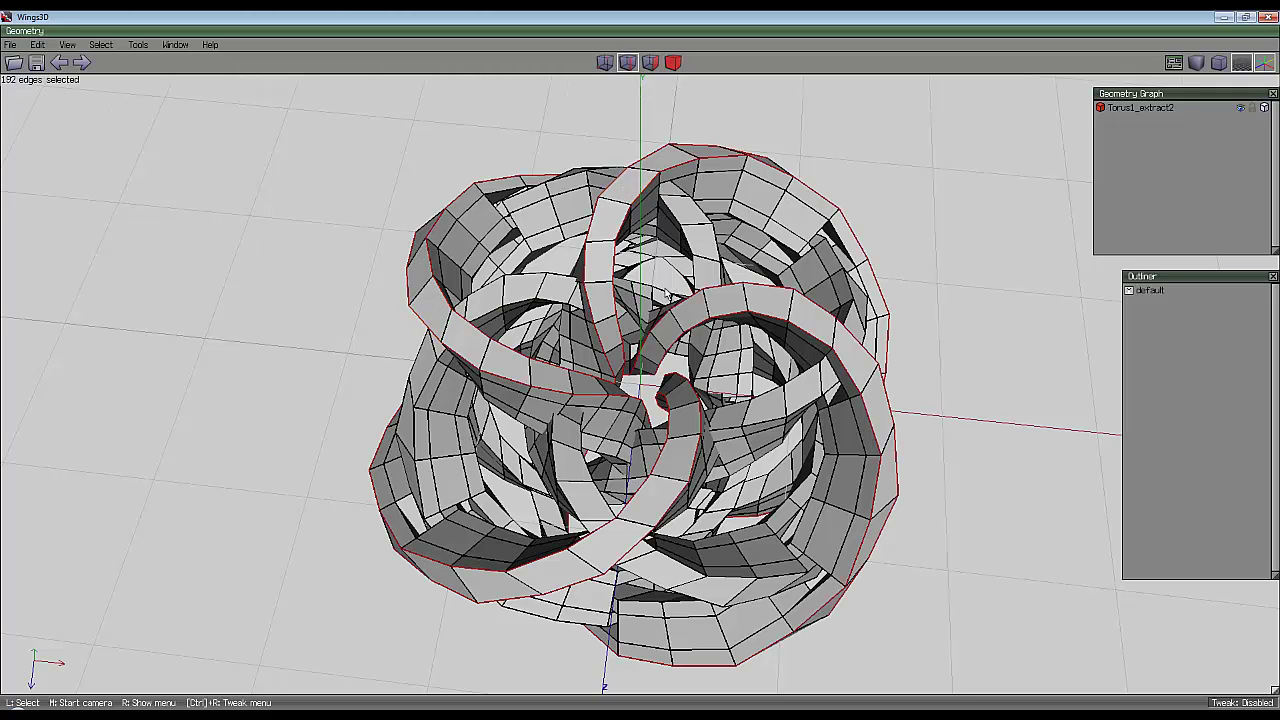
{"action": "middle_click_drag", "start_coordinate": [672, 263], "coordinate": [795, 410]}
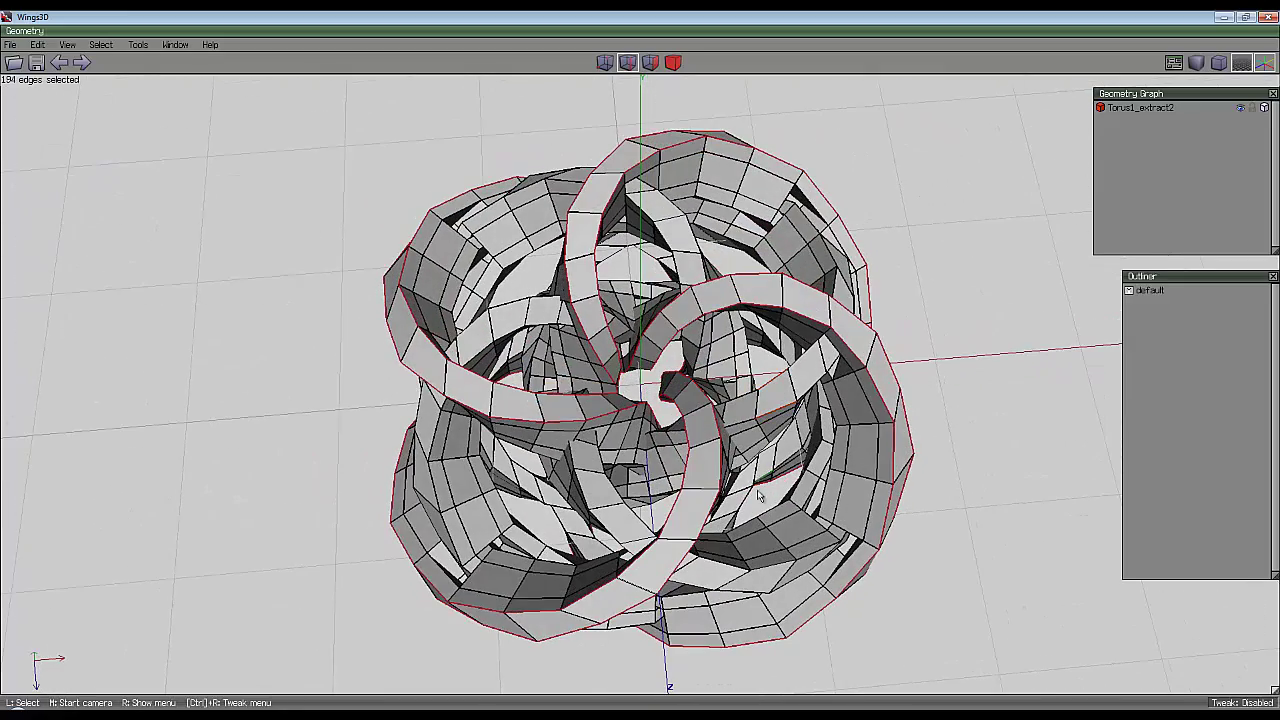
- Add further ribbon-border loops, growing the edge selection to 576 and then 768 edges
{"action": "double_click", "coordinate": [770, 511]}
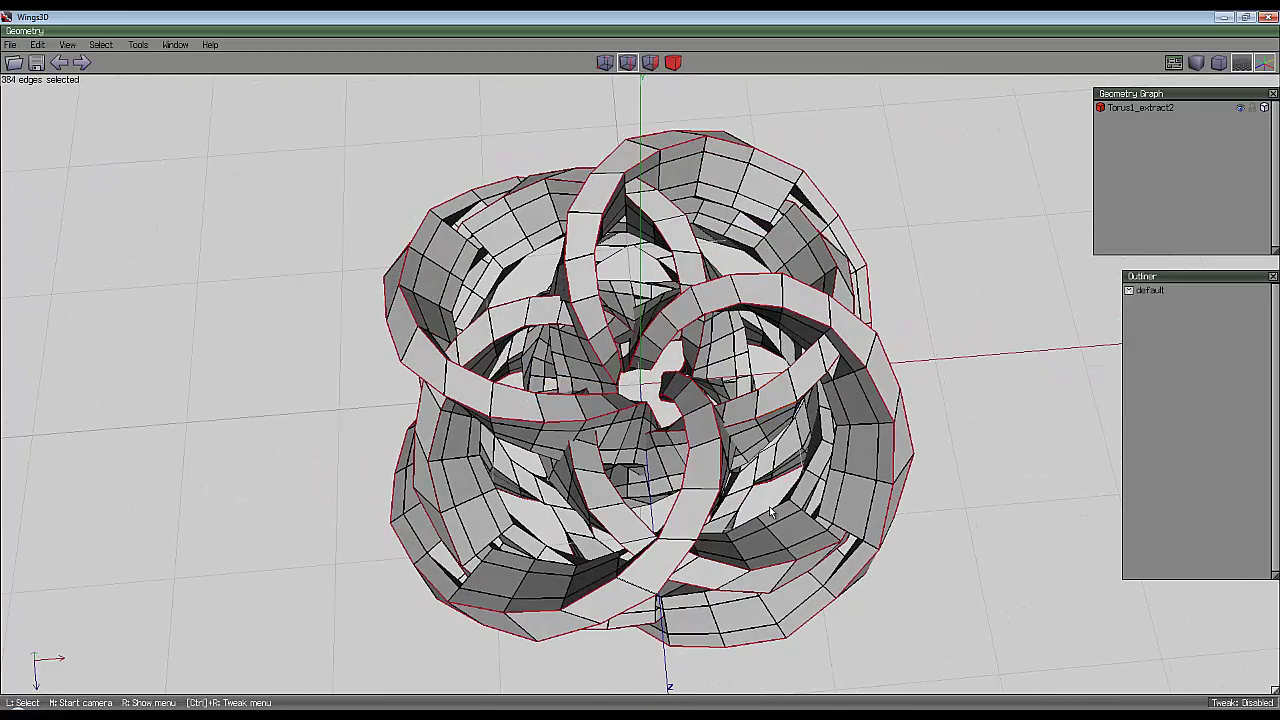
{"action": "middle_click", "coordinate": [586, 451]}
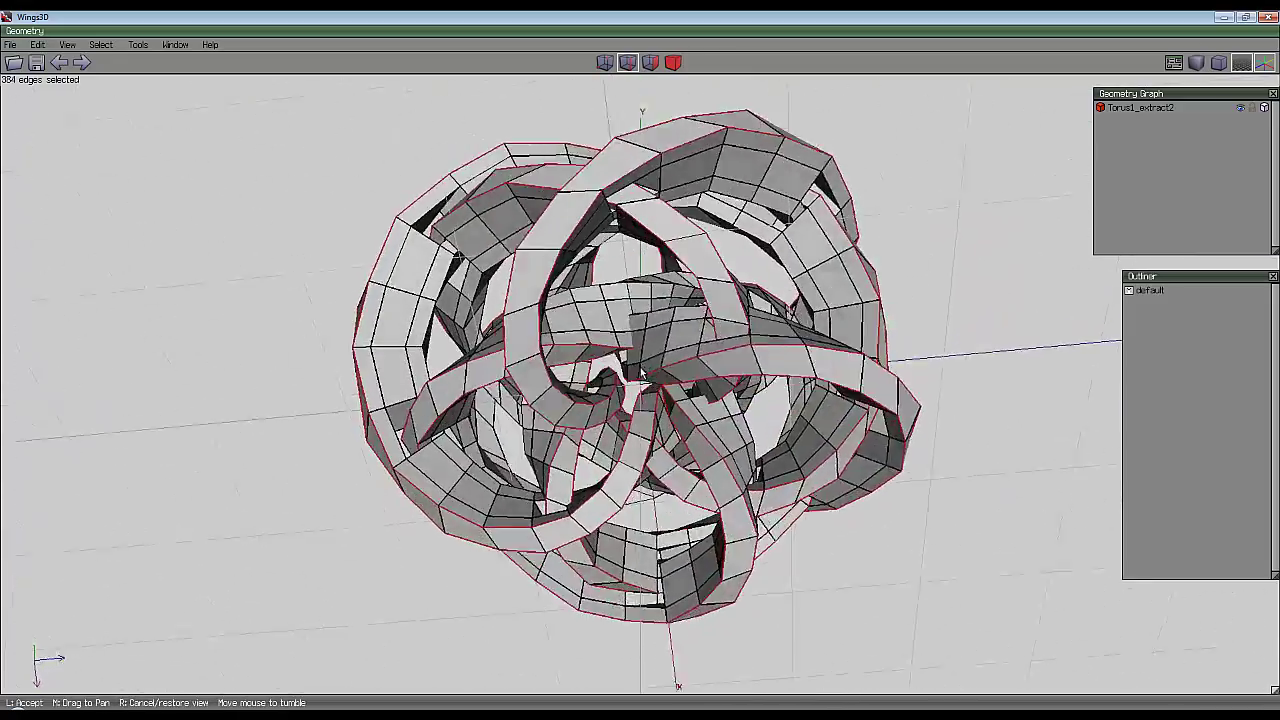
{"action": "left_click", "coordinate": [643, 375]}
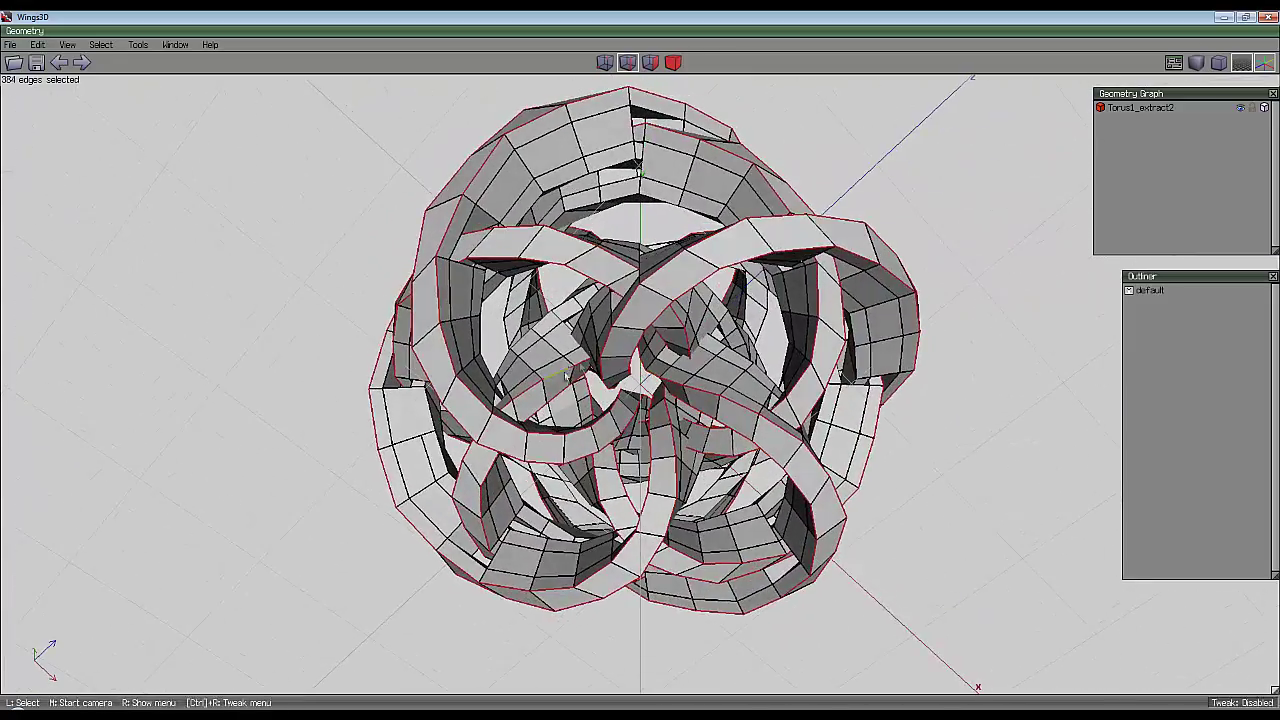
{"action": "middle_click", "coordinate": [577, 183]}
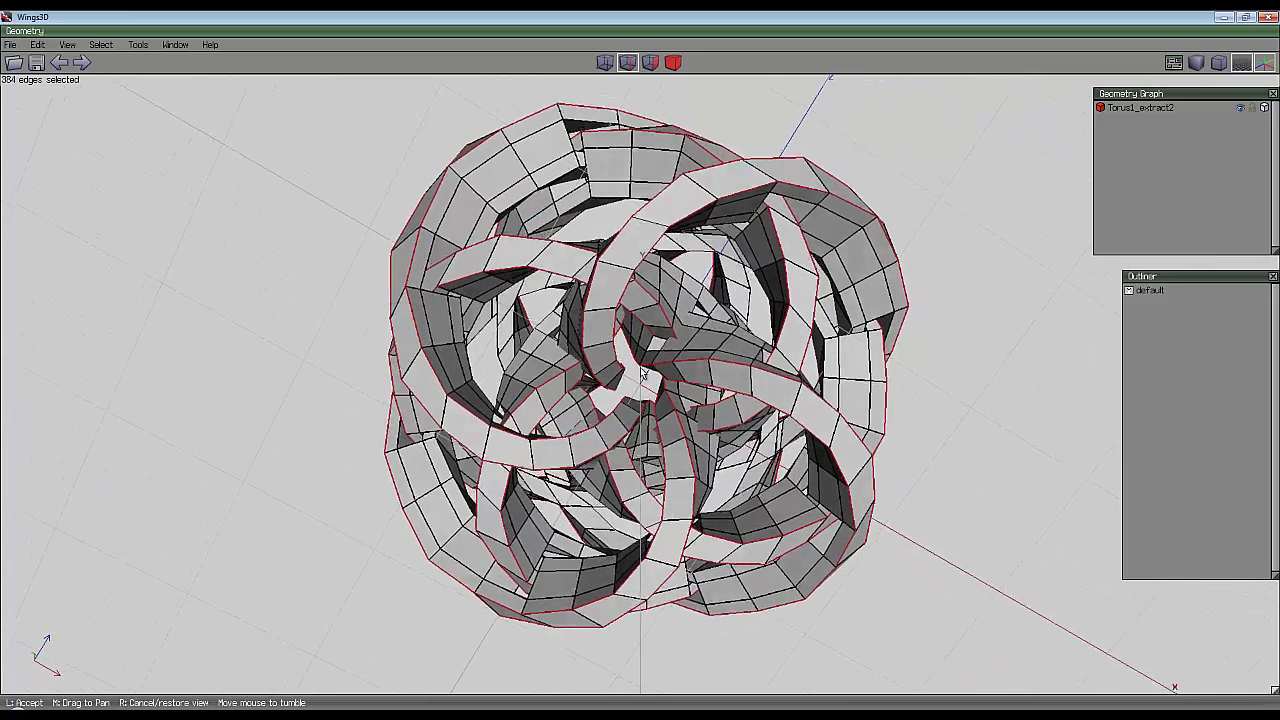
{"action": "left_click", "coordinate": [640, 375]}
{"action": "key", "text": "l"}
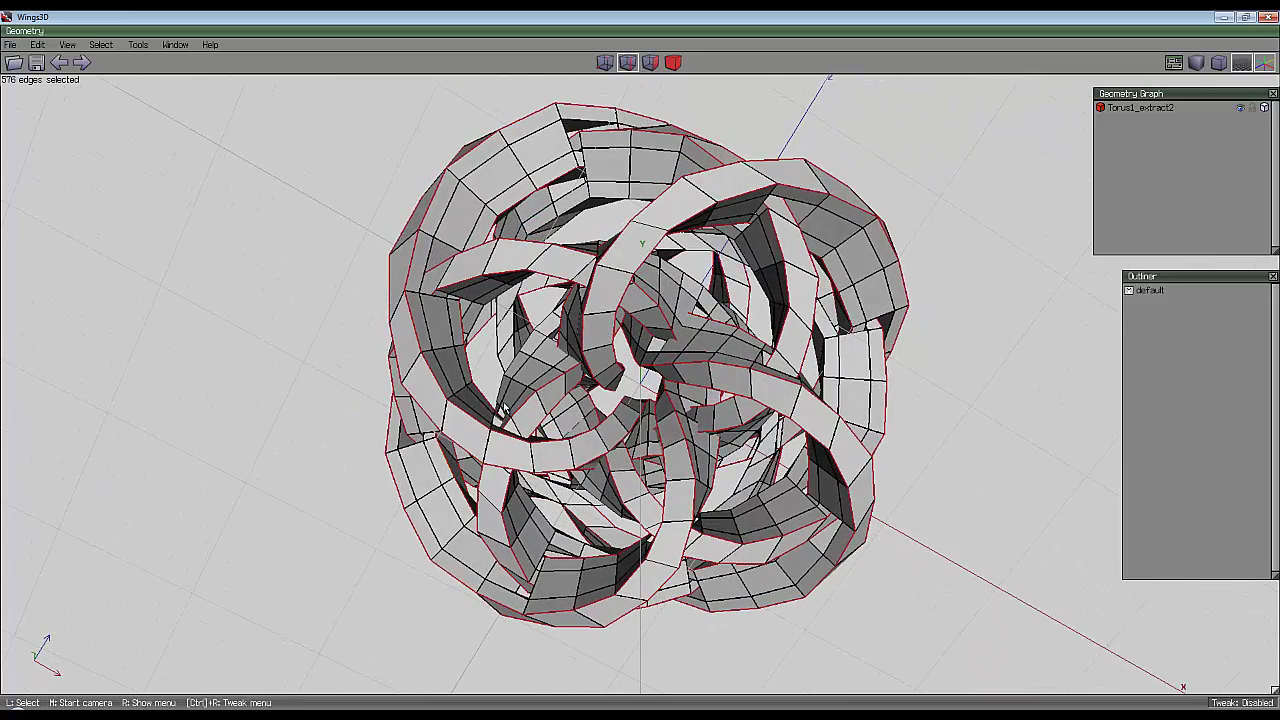
{"action": "middle_click", "coordinate": [643, 374]}
{"action": "left_click", "coordinate": [643, 374]}
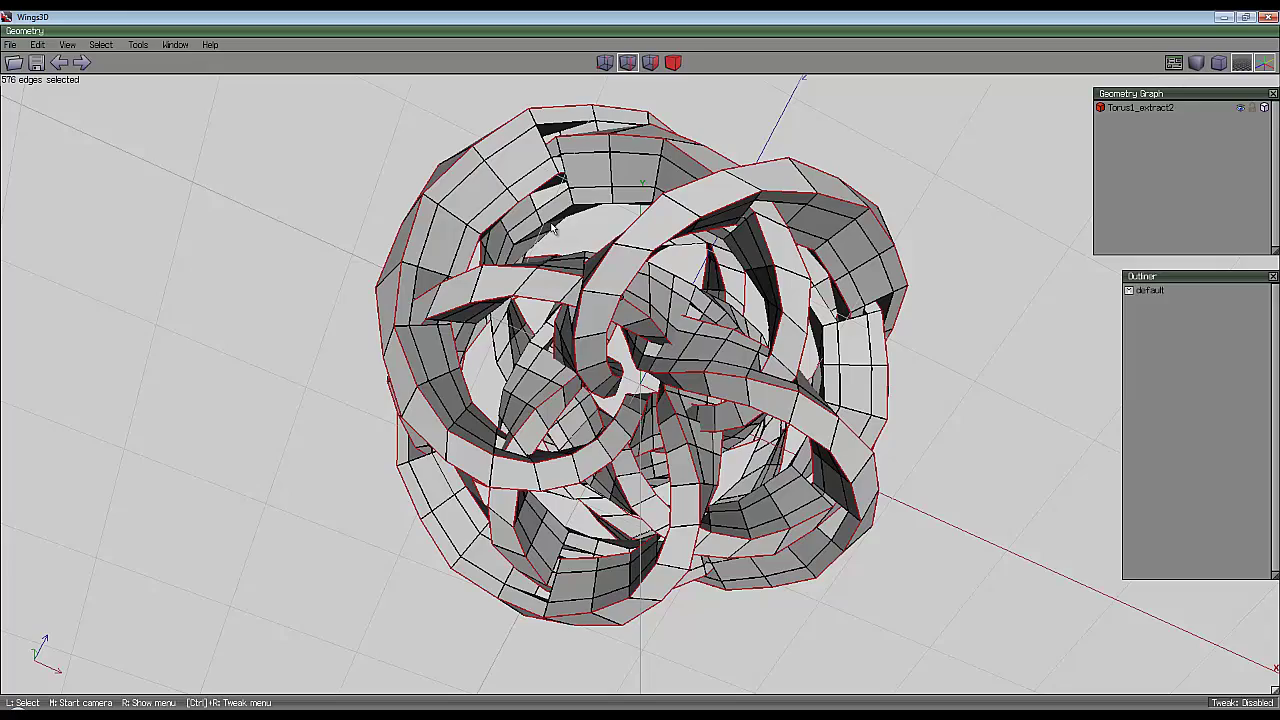
{"action": "key", "text": "l"}
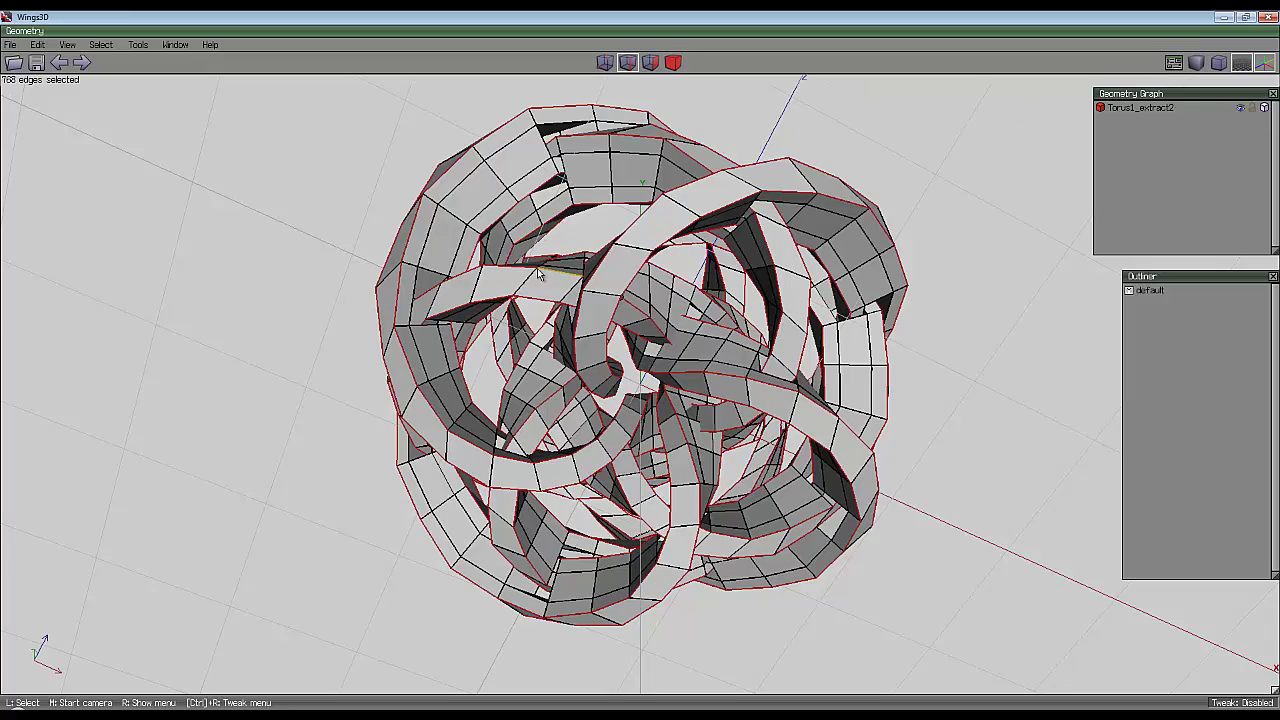
{"action": "middle_click", "coordinate": [542, 298]}
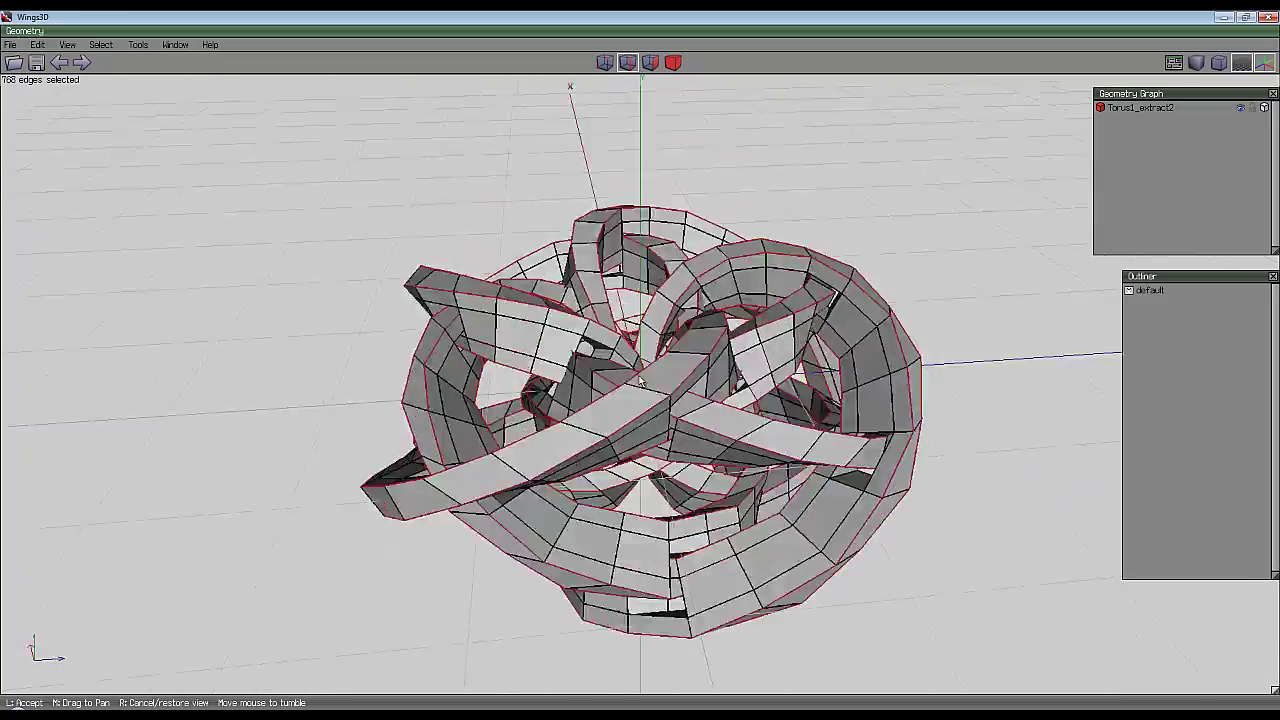
{"action": "left_click", "coordinate": [811, 263]}
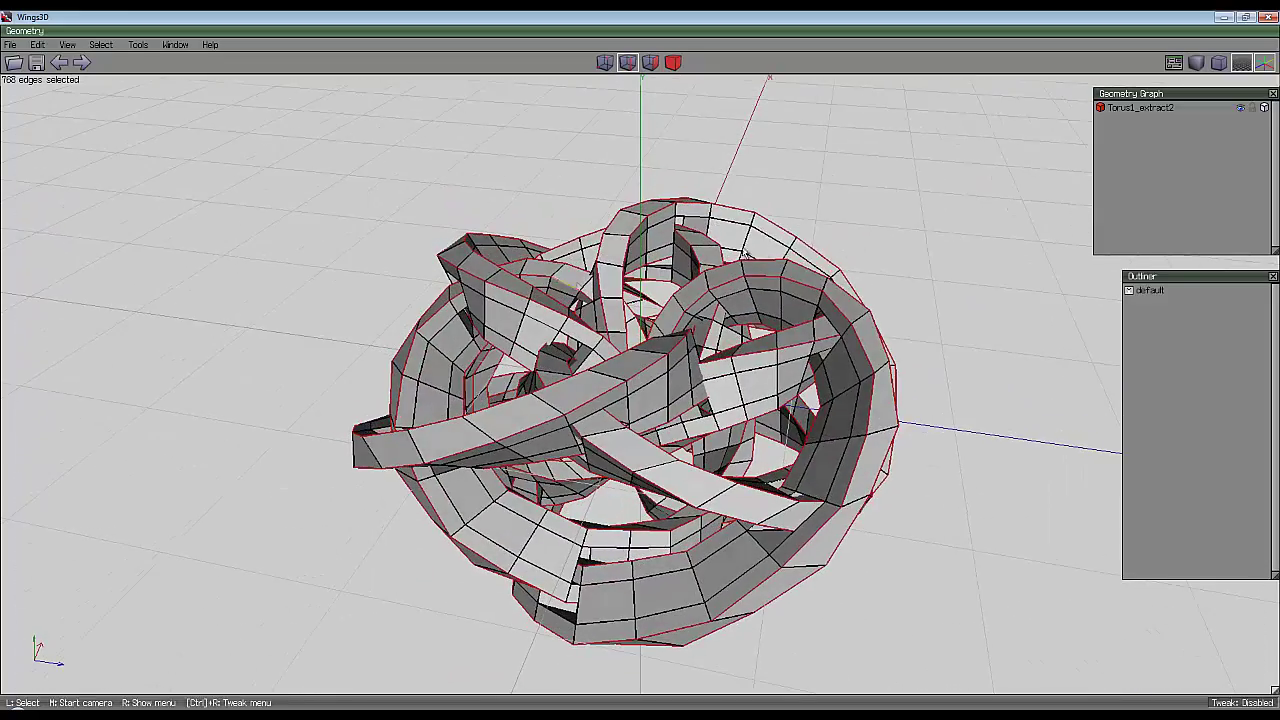
- Bevel the 768 selected ribbon-border edges by a distance of 0.0012
{"action": "right_click", "coordinate": [831, 186]}
{"action": "left_click", "coordinate": [826, 364]}
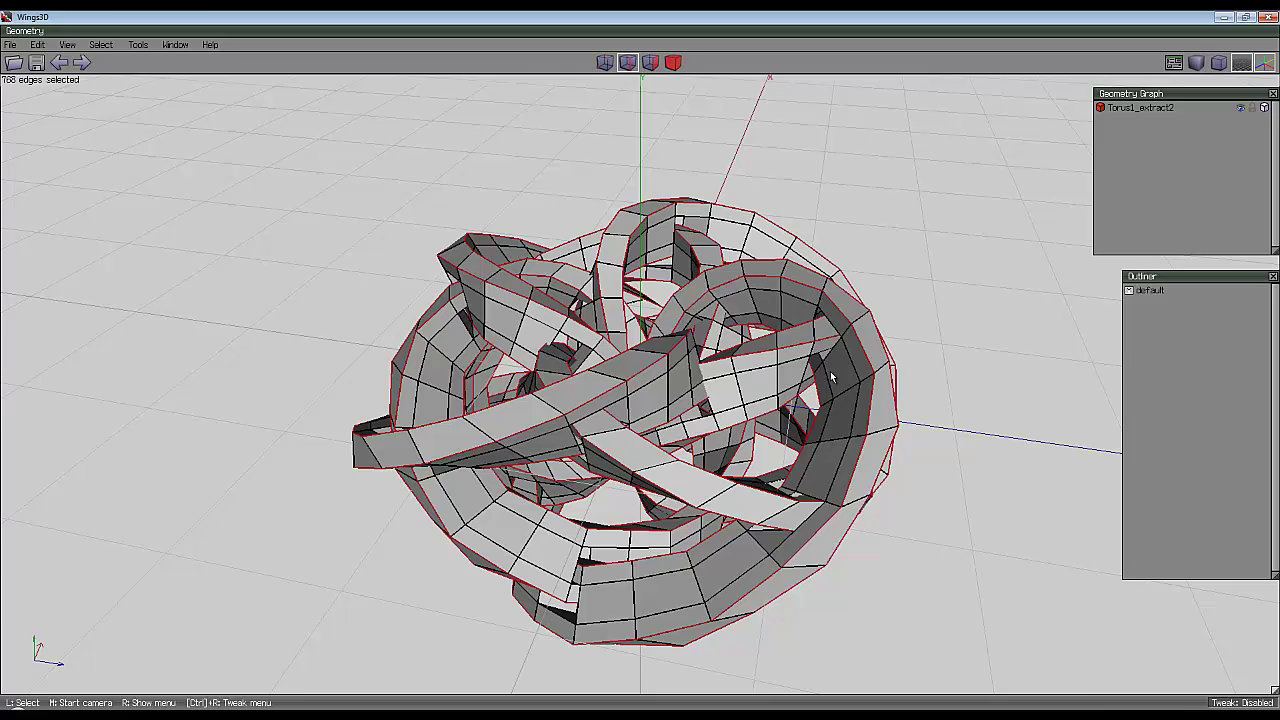
{"action": "left_click", "coordinate": [650, 372]}
- Select Torus1_extract2 as an object and smooth it three times, reaching 153600 polygons
{"action": "left_click", "coordinate": [673, 62]}
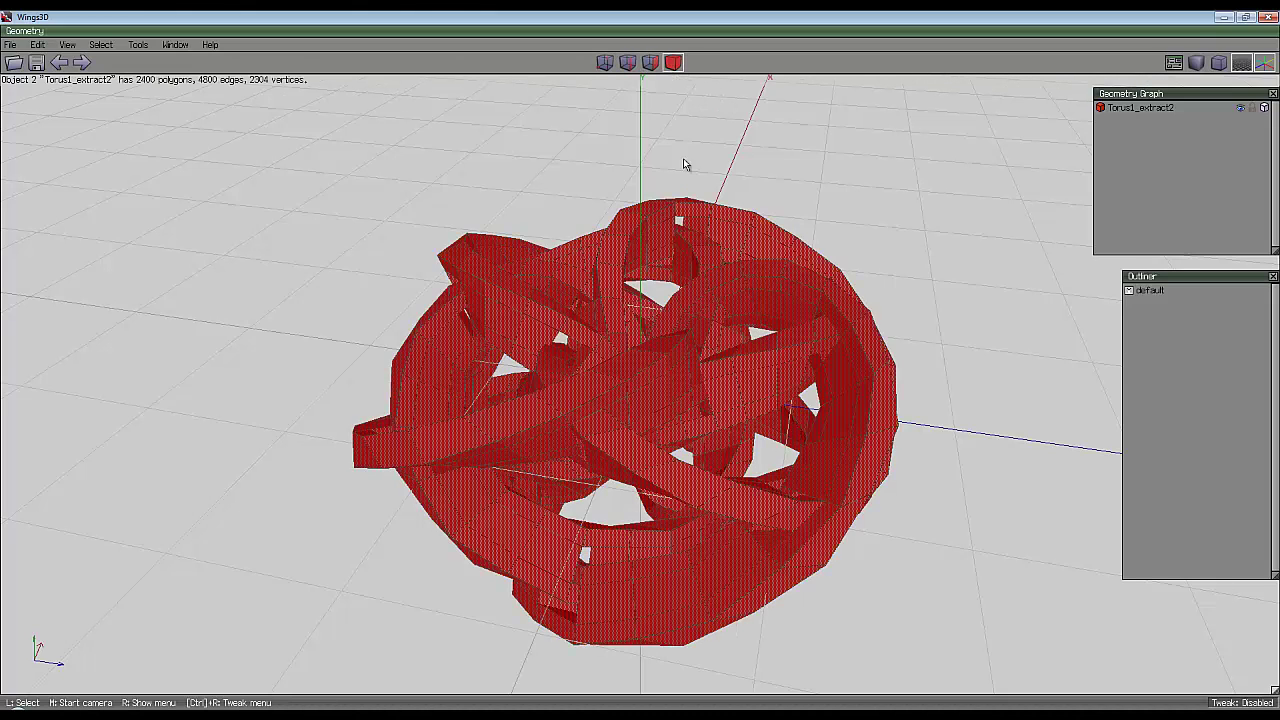
{"action": "left_click", "coordinate": [716, 211]}
{"action": "key", "text": "s"}
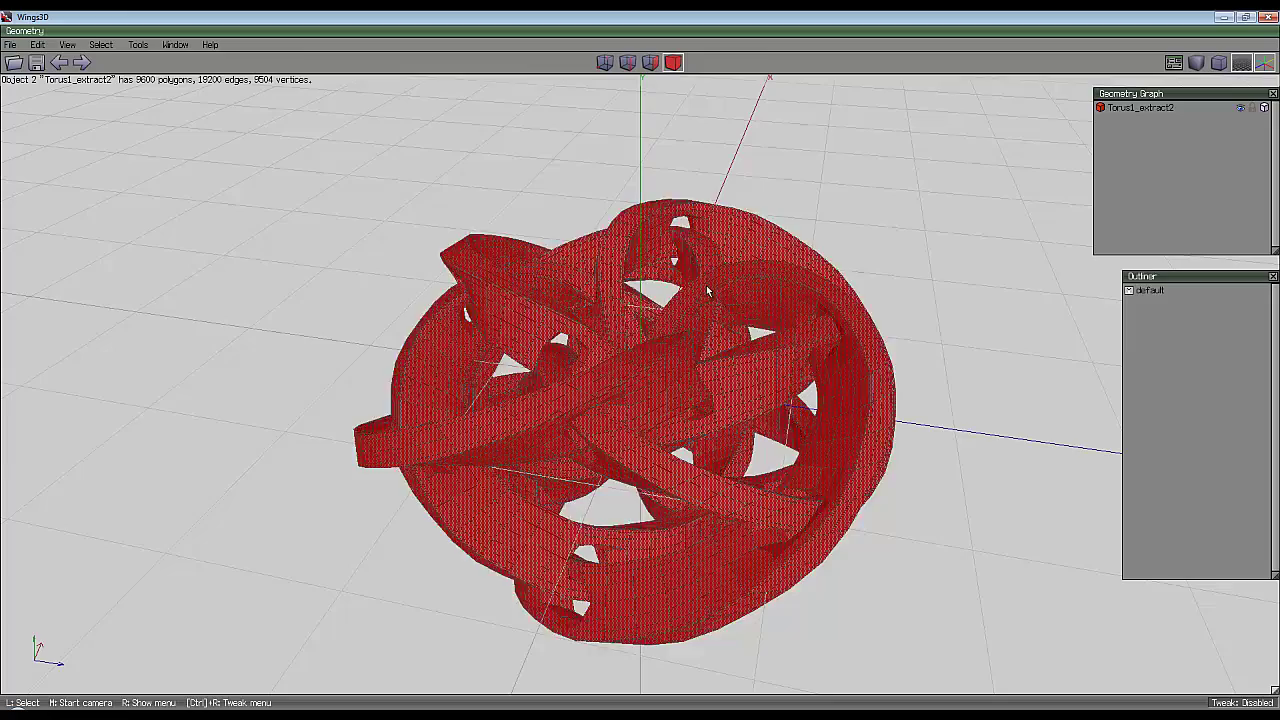
{"action": "left_click", "coordinate": [784, 240]}
{"action": "key", "text": "s"}
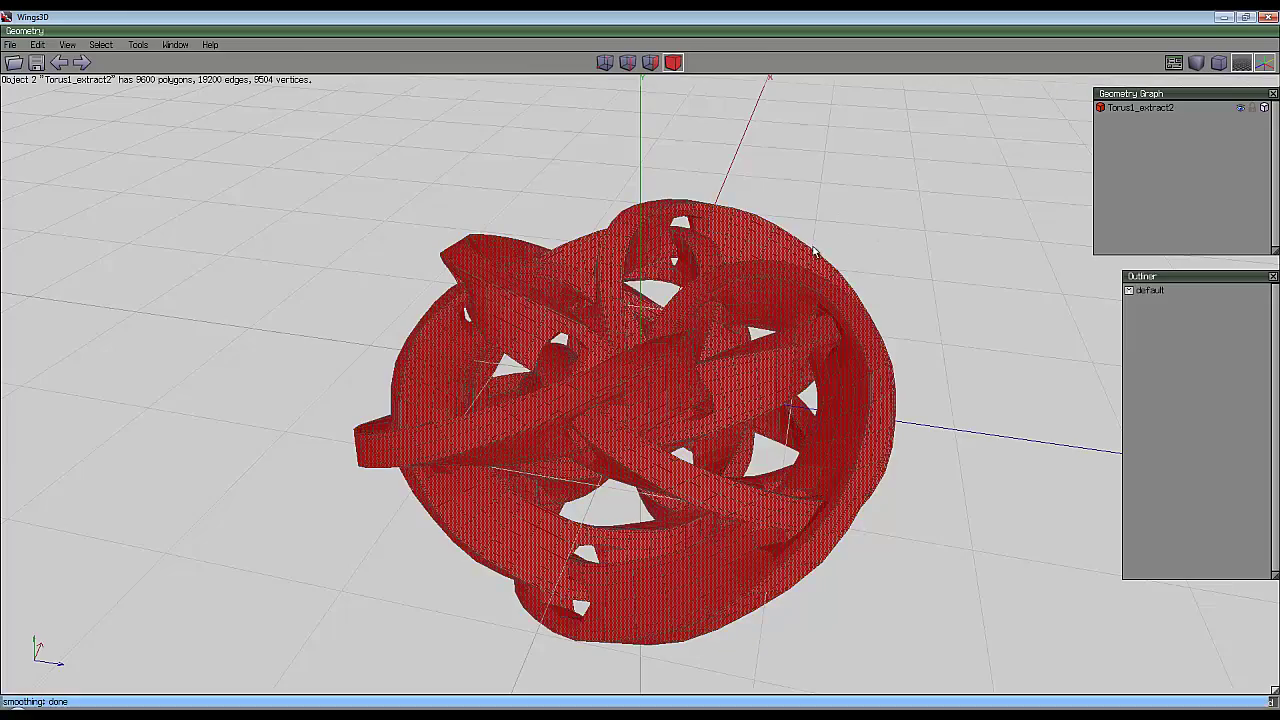
{"action": "middle_click_drag", "start_coordinate": [815, 252], "coordinate": [769, 200]}
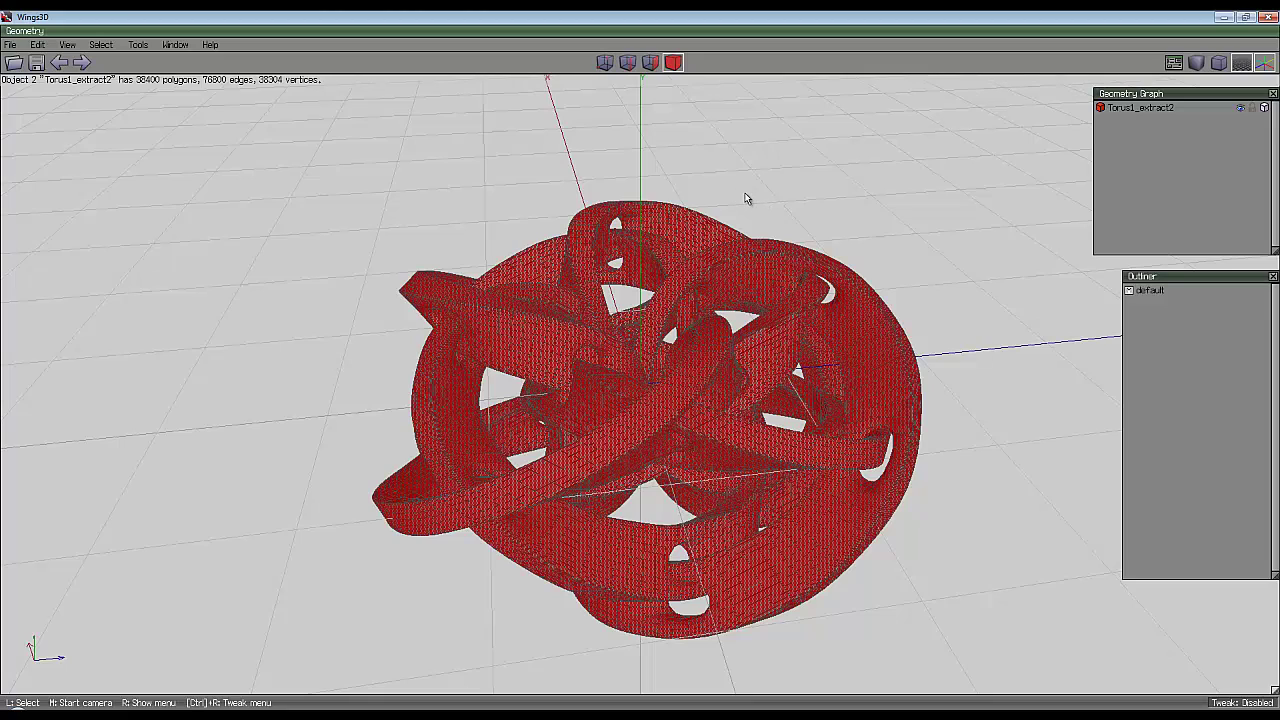
{"action": "key", "text": "s"}
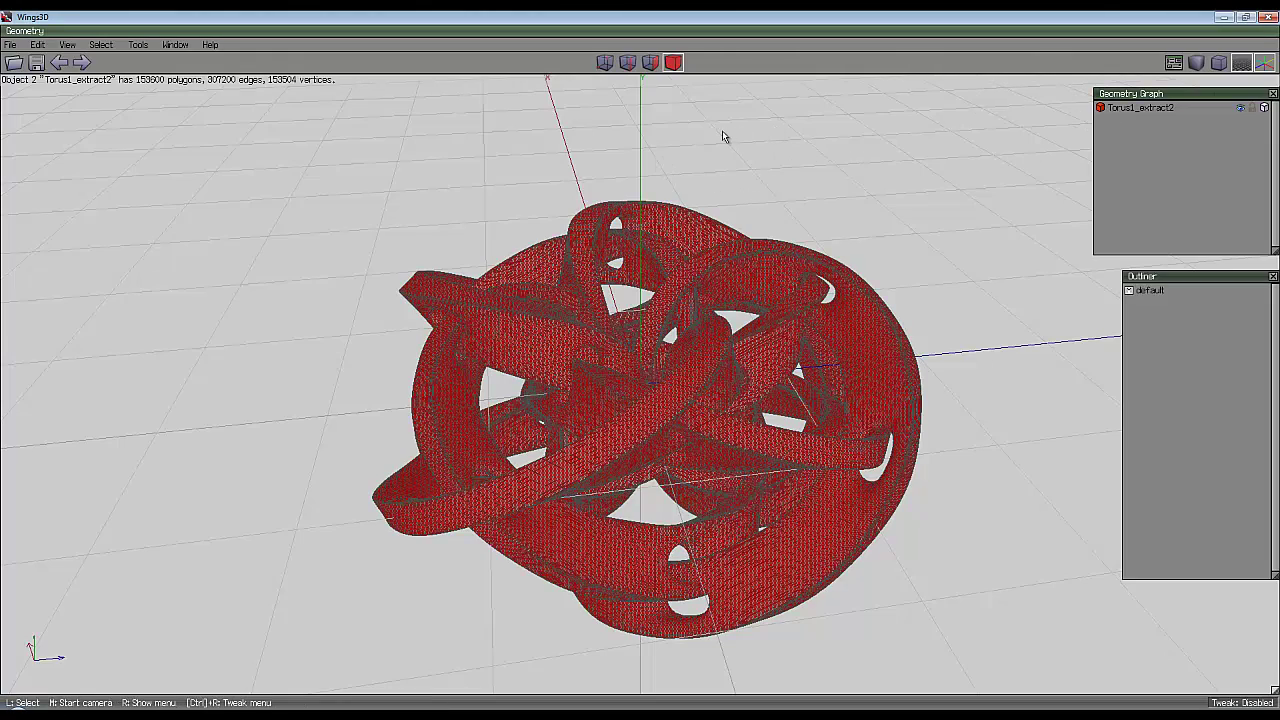
{"action": "middle_click_drag", "start_coordinate": [724, 137], "coordinate": [743, 149]}
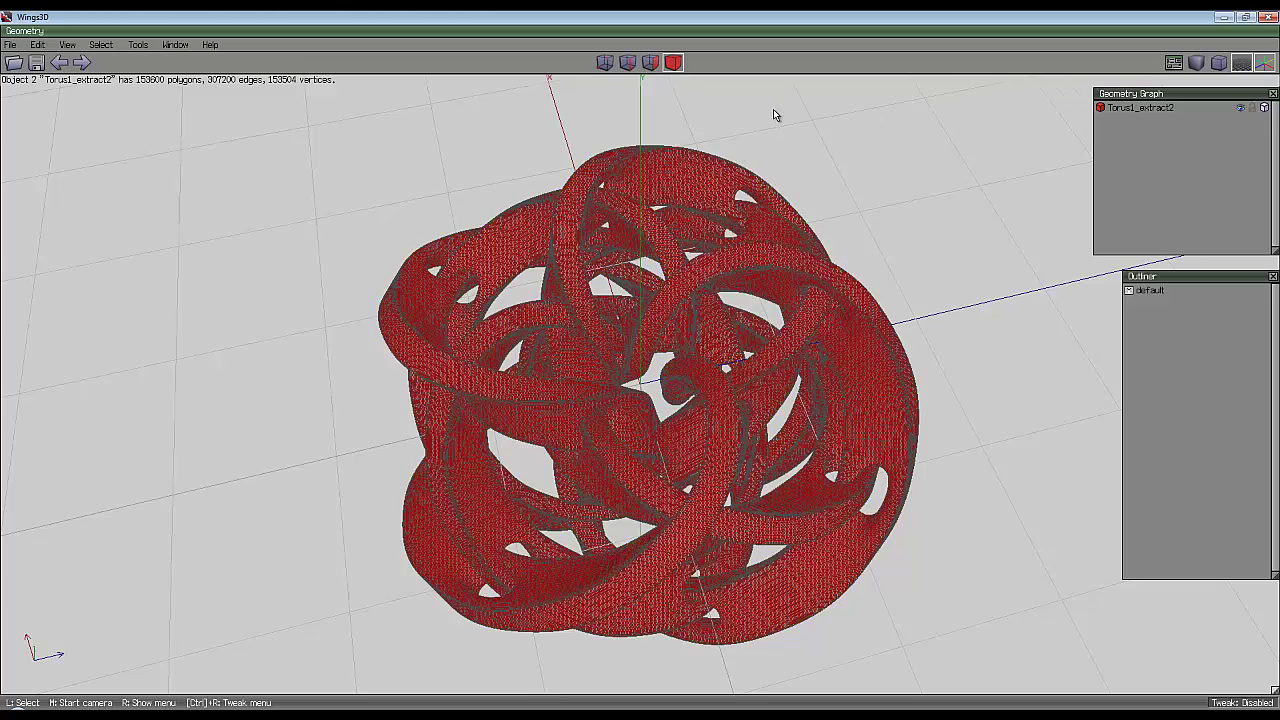
- Apply Separate to the 153600-polygon knot, leaving Torus1_extract2 and Torus1_sep55 at 76800 polygons each
{"action": "middle_click", "coordinate": [773, 115]}
{"action": "right_click", "coordinate": [771, 114]}
{"action": "right_click", "coordinate": [695, 111]}
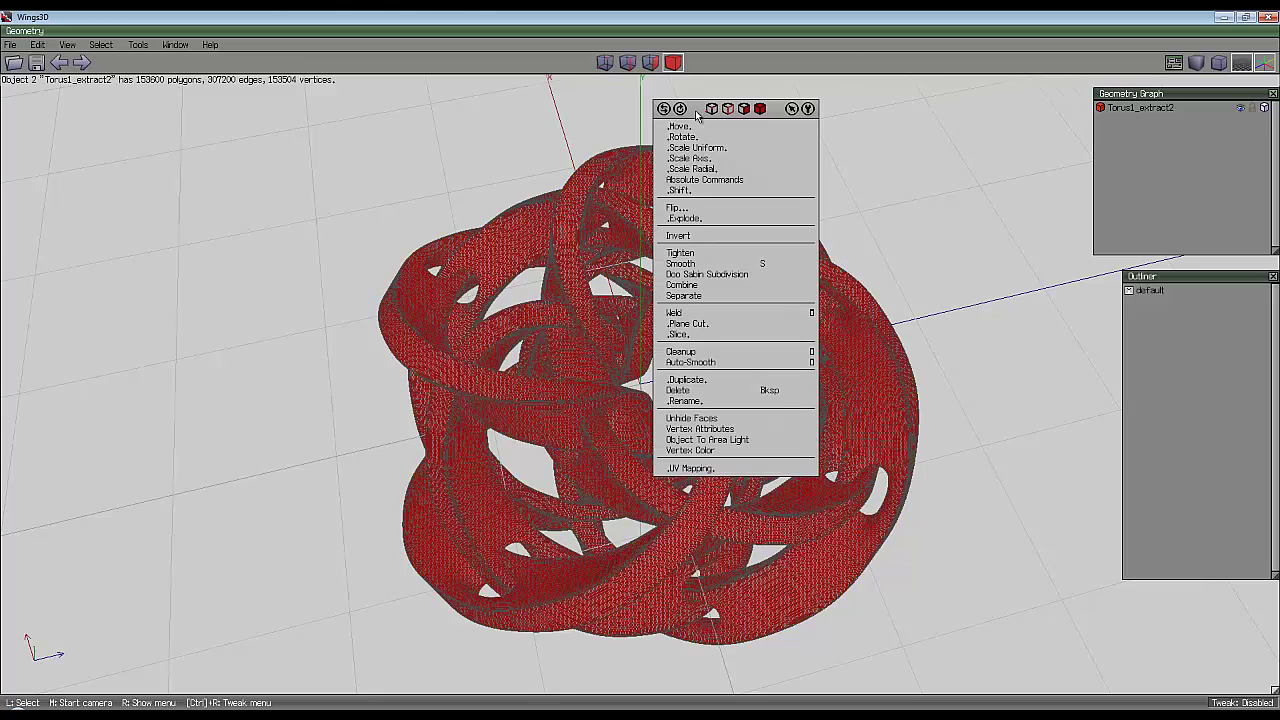
{"action": "left_click", "coordinate": [702, 296]}
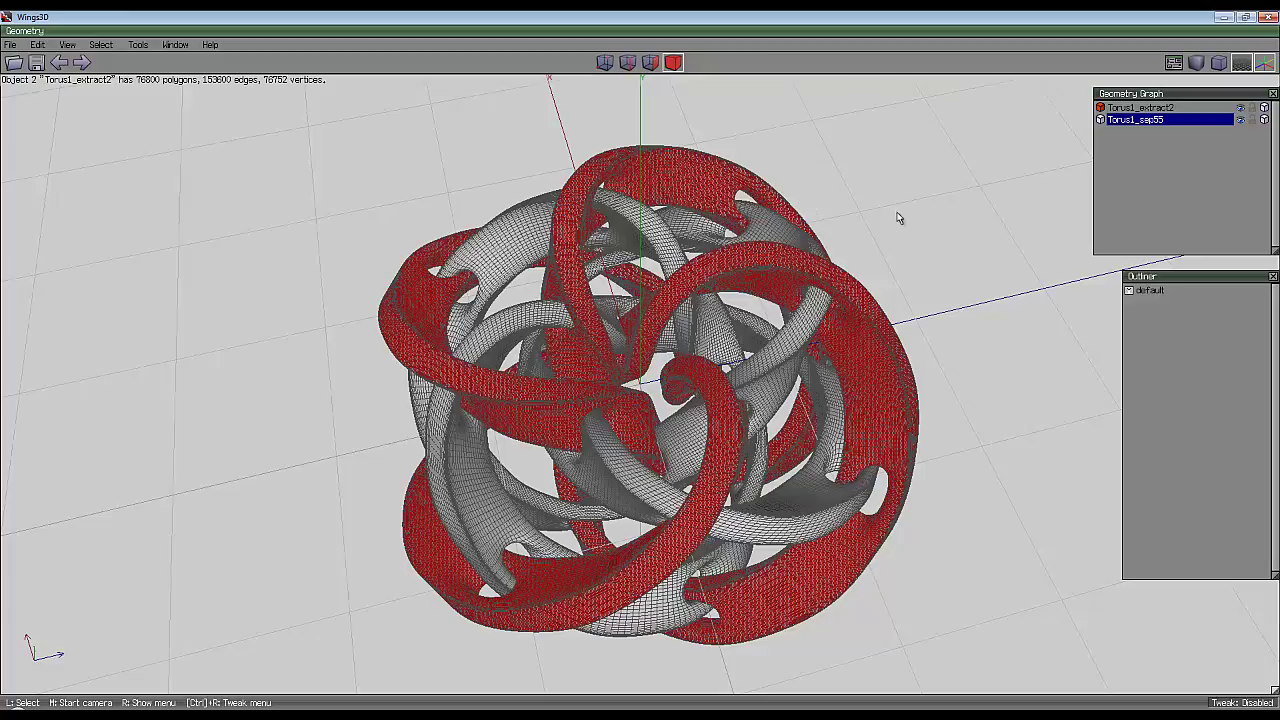
{"action": "middle_click", "coordinate": [898, 218]}
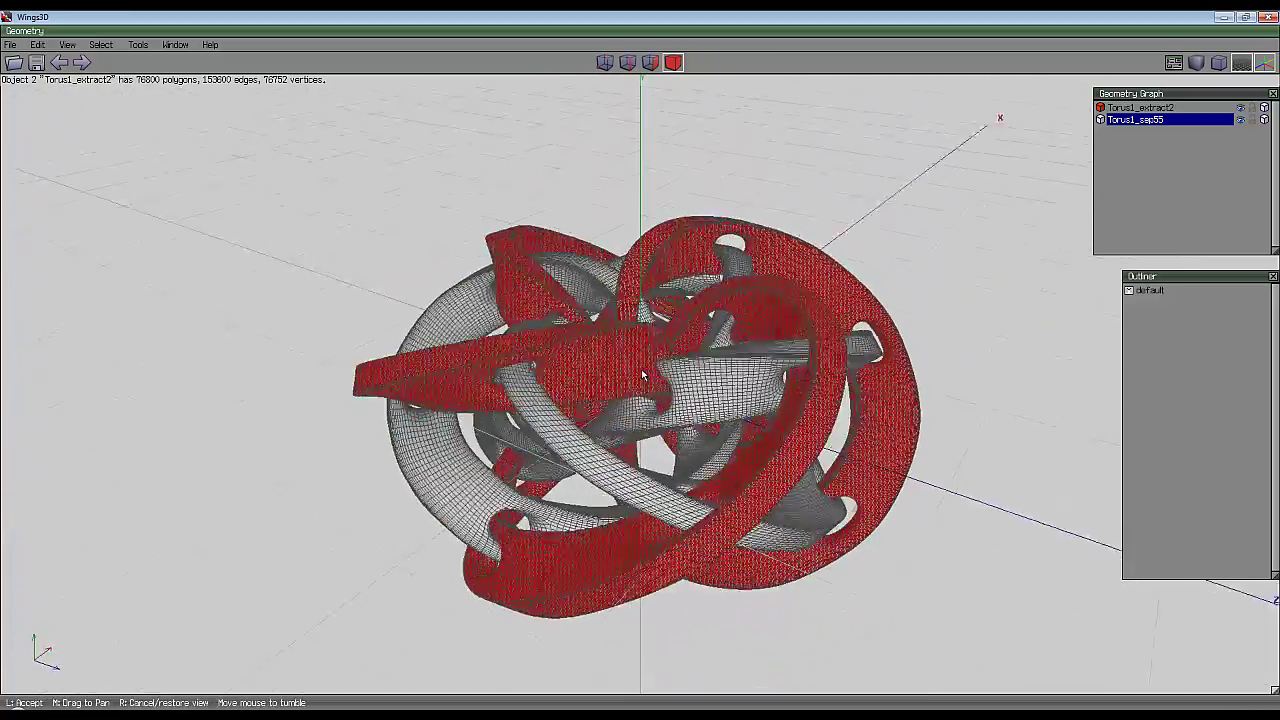